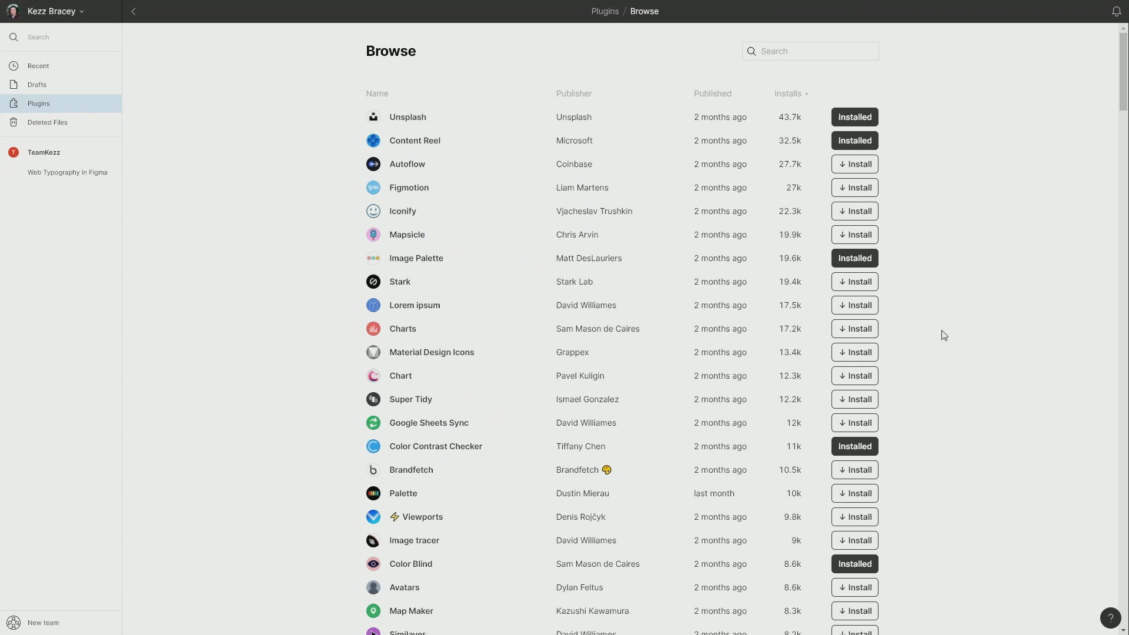
Step: Scroll down the Browse plugins list toward the uiGradients entry
{"action": "scroll", "coordinate": [944, 268], "scroll_direction": "down", "scroll_amount": 10}
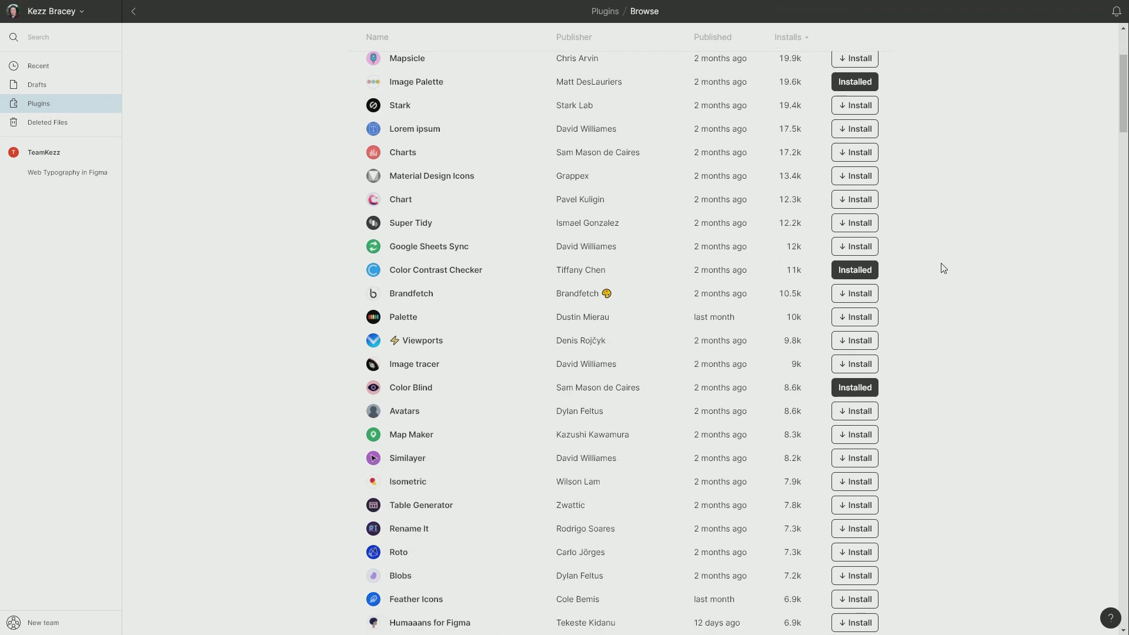
{"action": "scroll", "coordinate": [944, 269], "scroll_direction": "down", "scroll_amount": 3}
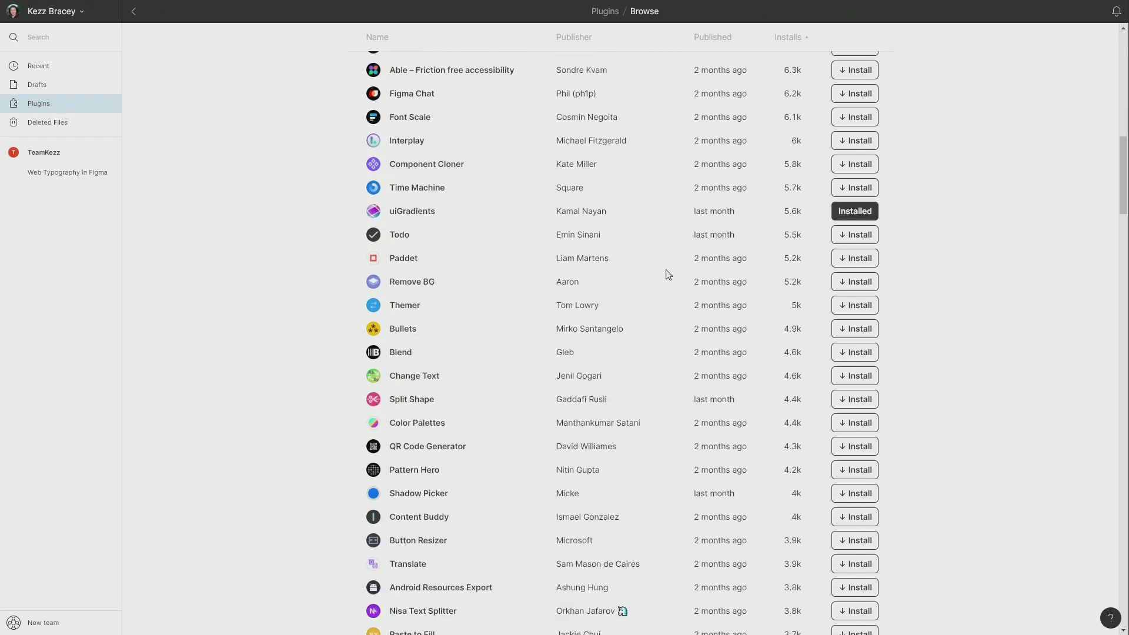
Step: Open the uiGradients plugin's details page from the Browse list
{"action": "left_click", "coordinate": [421, 218]}
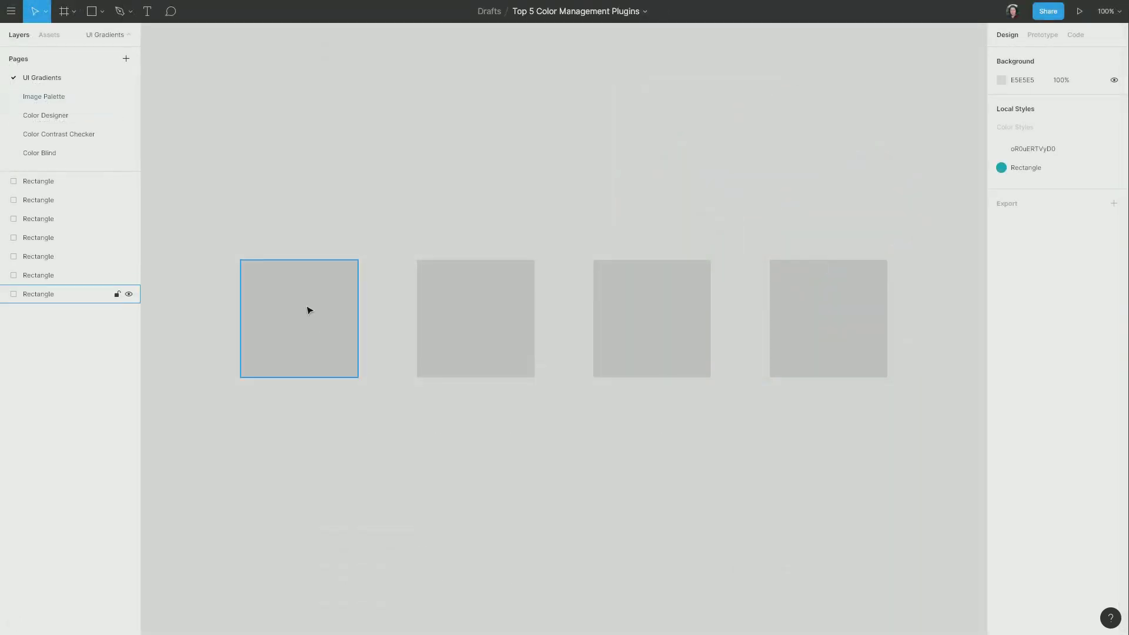
{"action": "left_click", "coordinate": [309, 310]}
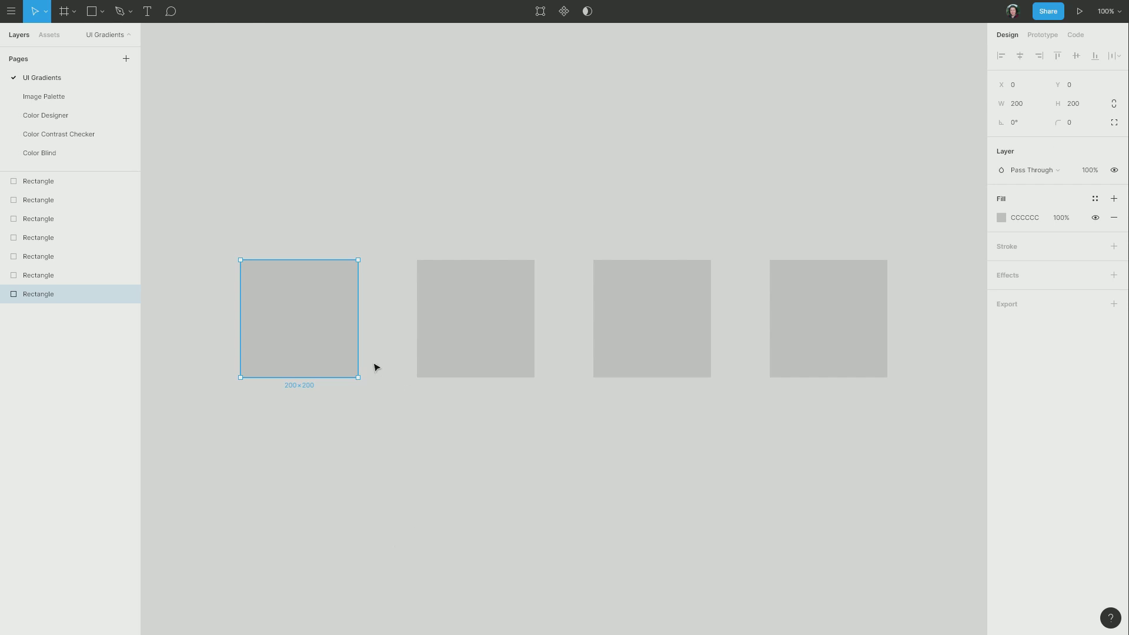
{"action": "right_click", "coordinate": [378, 386]}
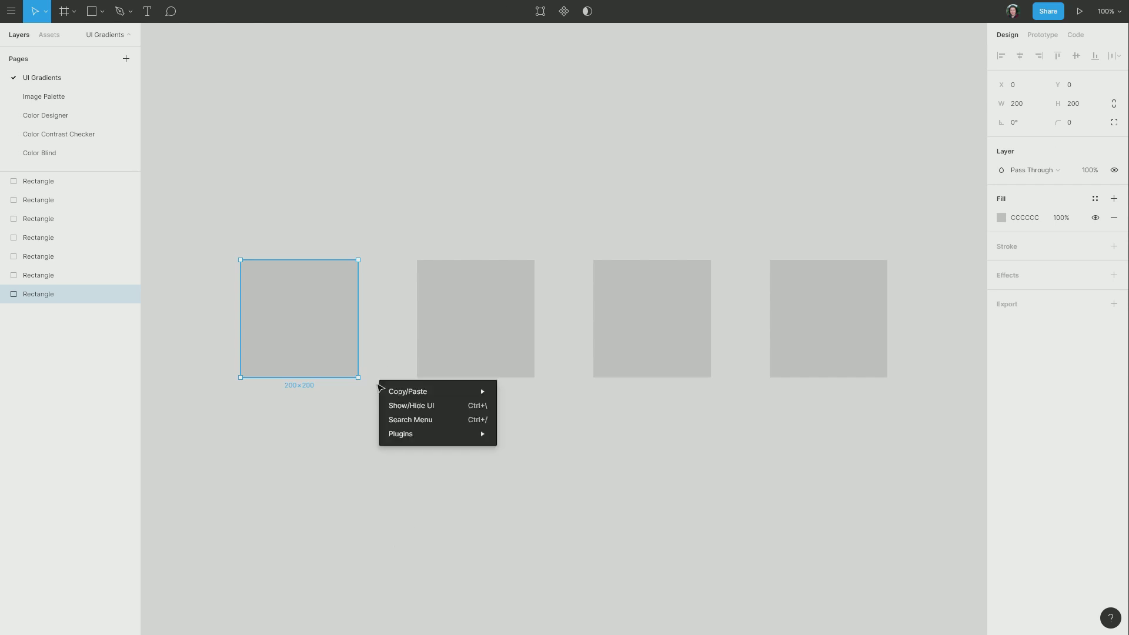
{"action": "mouse_move", "coordinate": [432, 440]}
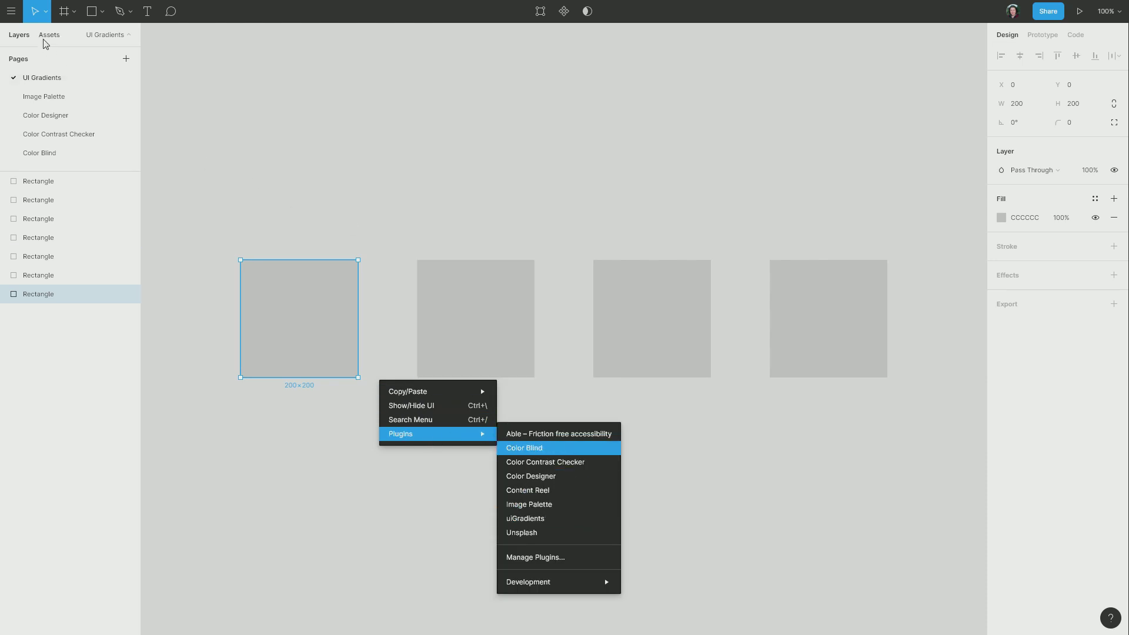
{"action": "left_click", "coordinate": [12, 11]}
{"action": "left_click", "coordinate": [12, 11]}
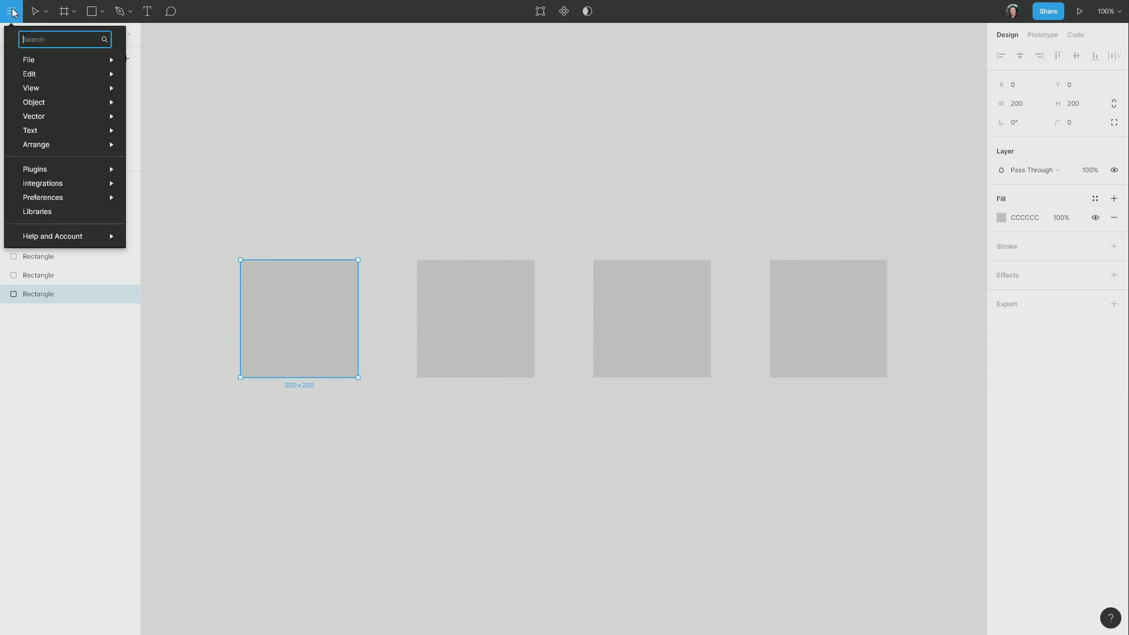
{"action": "mouse_move", "coordinate": [65, 172]}
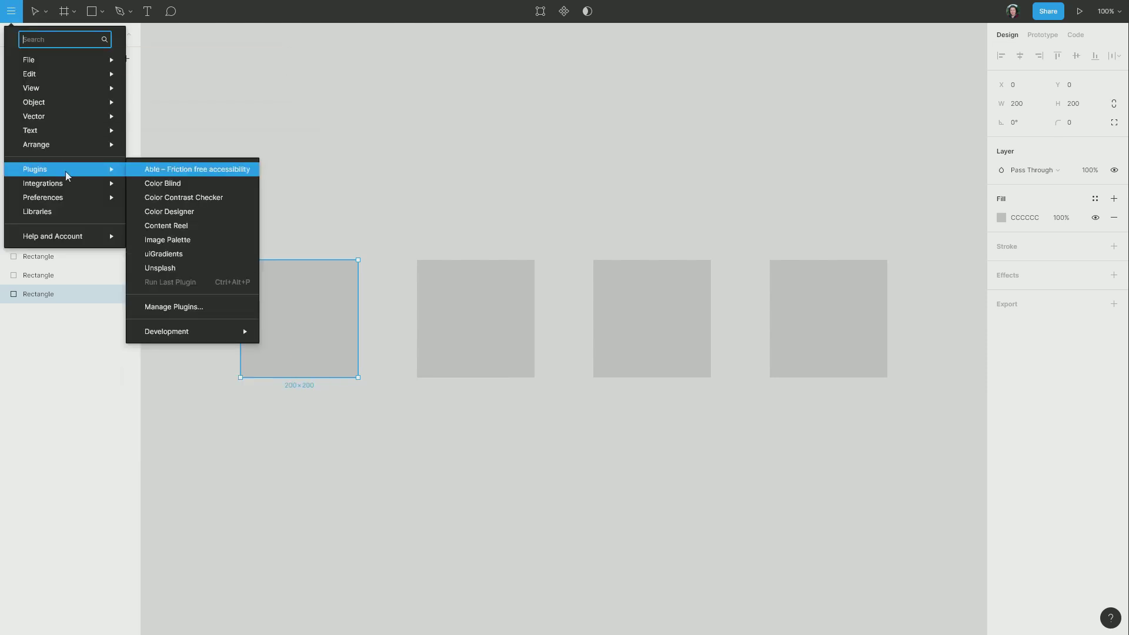
Step: Run uiGradients and fill the first square with the pink gradient
{"action": "left_click", "coordinate": [196, 255]}
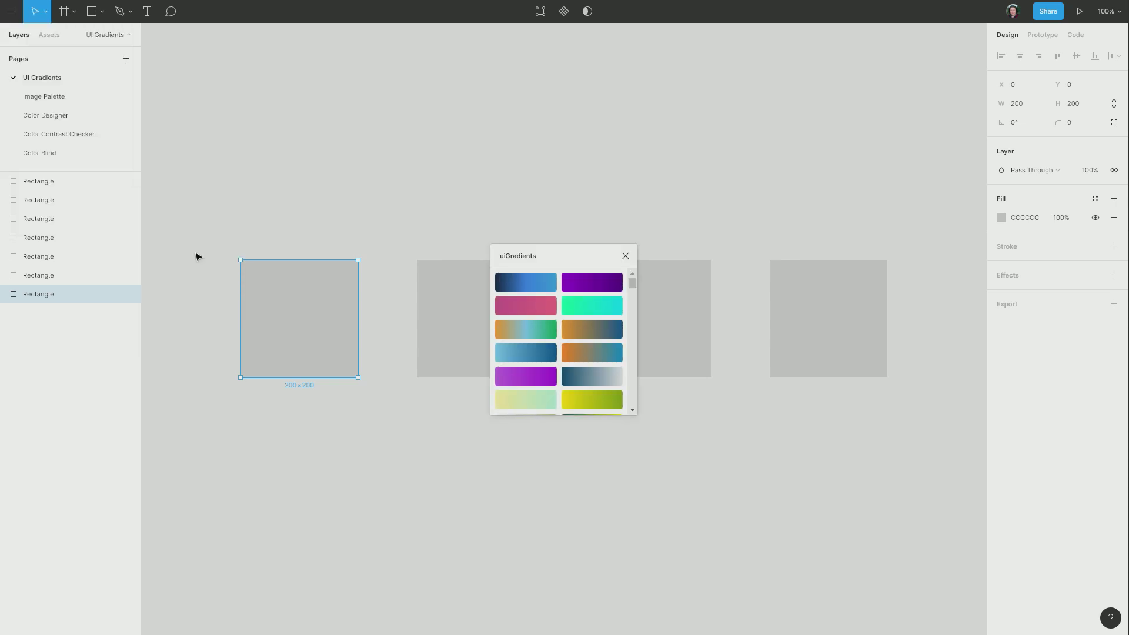
{"action": "scroll", "coordinate": [604, 319], "scroll_direction": "down", "scroll_amount": 3}
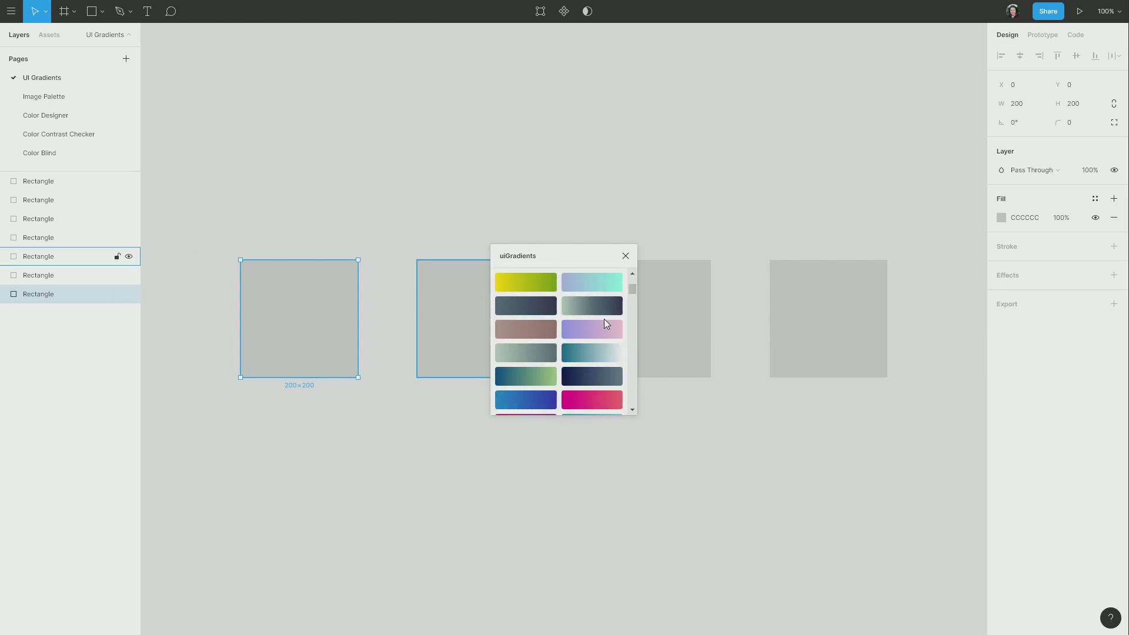
{"action": "scroll", "coordinate": [604, 319], "scroll_direction": "down", "scroll_amount": 3}
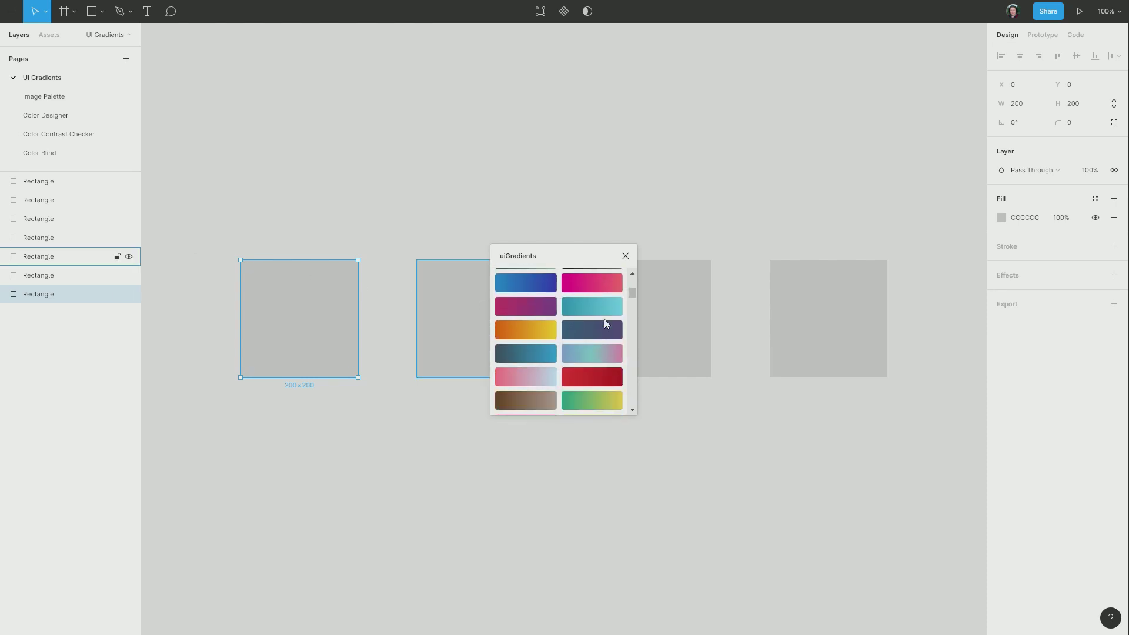
{"action": "left_click", "coordinate": [587, 280]}
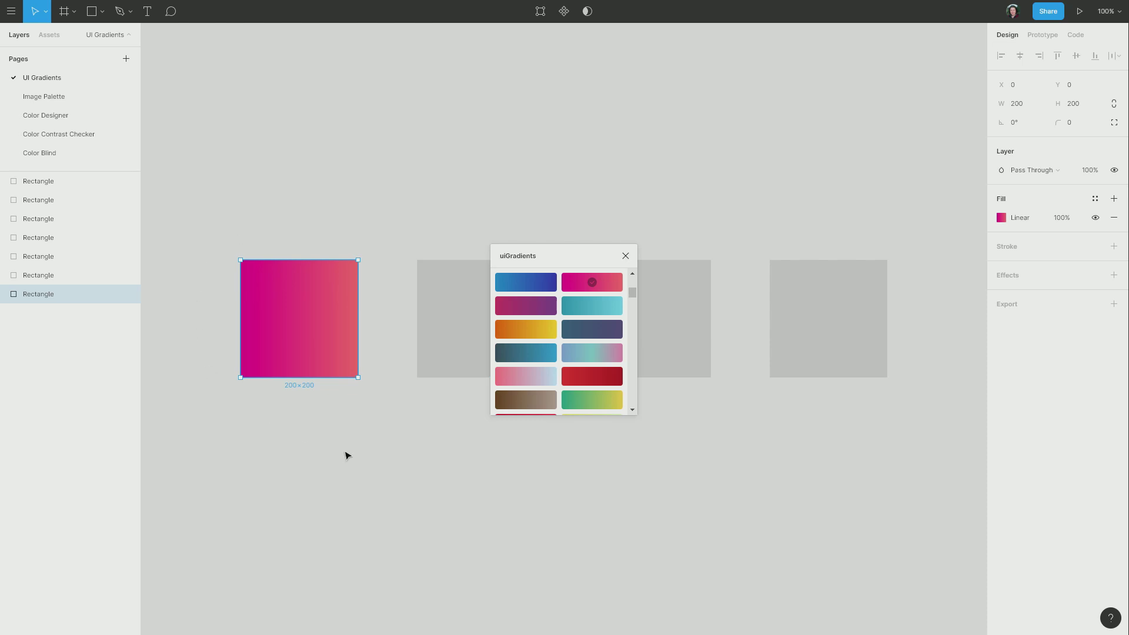
{"action": "left_click_drag", "start_coordinate": [562, 258], "coordinate": [650, 392]}
Step: Give the other three squares blue, red and purple-to-mint gradients, then close uiGradients
{"action": "left_click", "coordinate": [511, 327]}
{"action": "left_click", "coordinate": [613, 410]}
{"action": "left_click", "coordinate": [655, 328]}
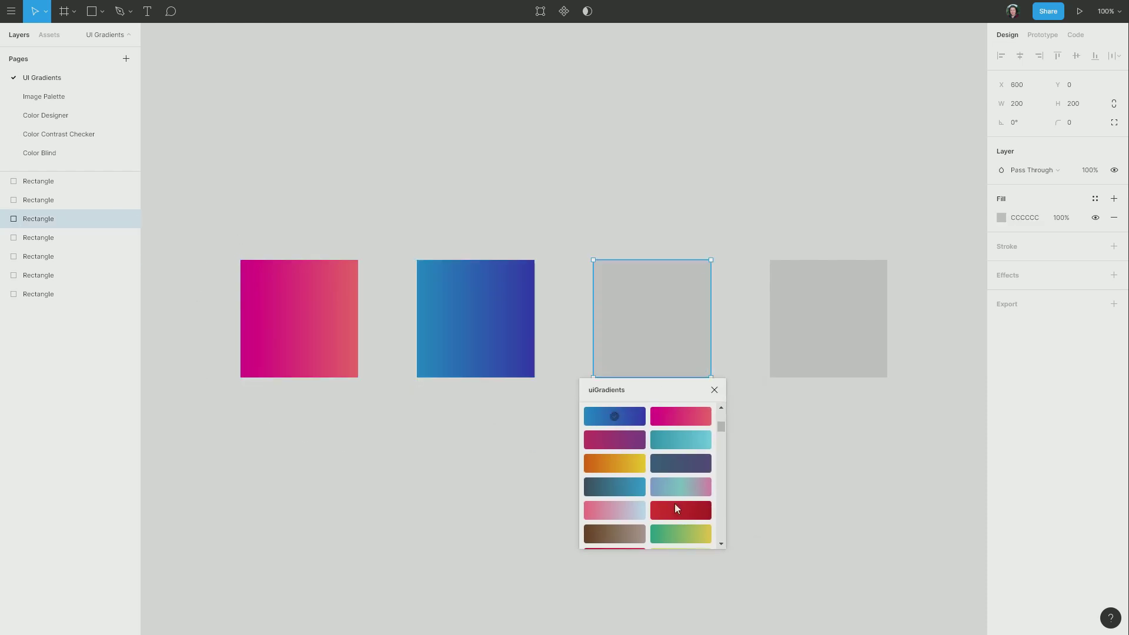
{"action": "left_click", "coordinate": [668, 510]}
{"action": "scroll", "coordinate": [666, 511], "scroll_direction": "down", "scroll_amount": 5}
{"action": "left_click", "coordinate": [812, 322]}
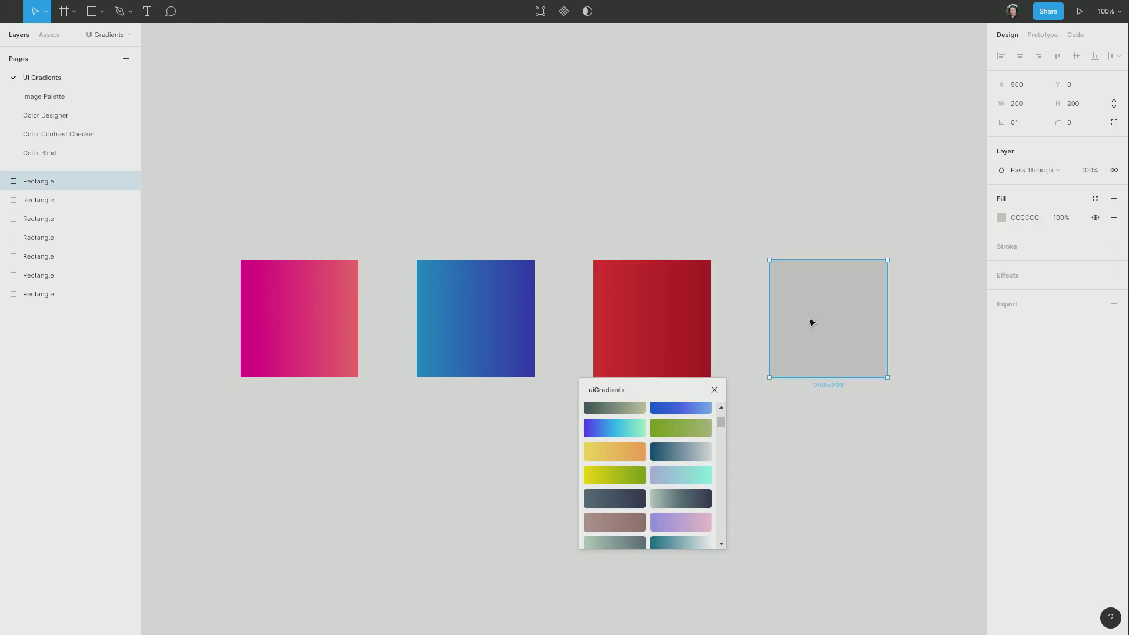
{"action": "left_click", "coordinate": [626, 426]}
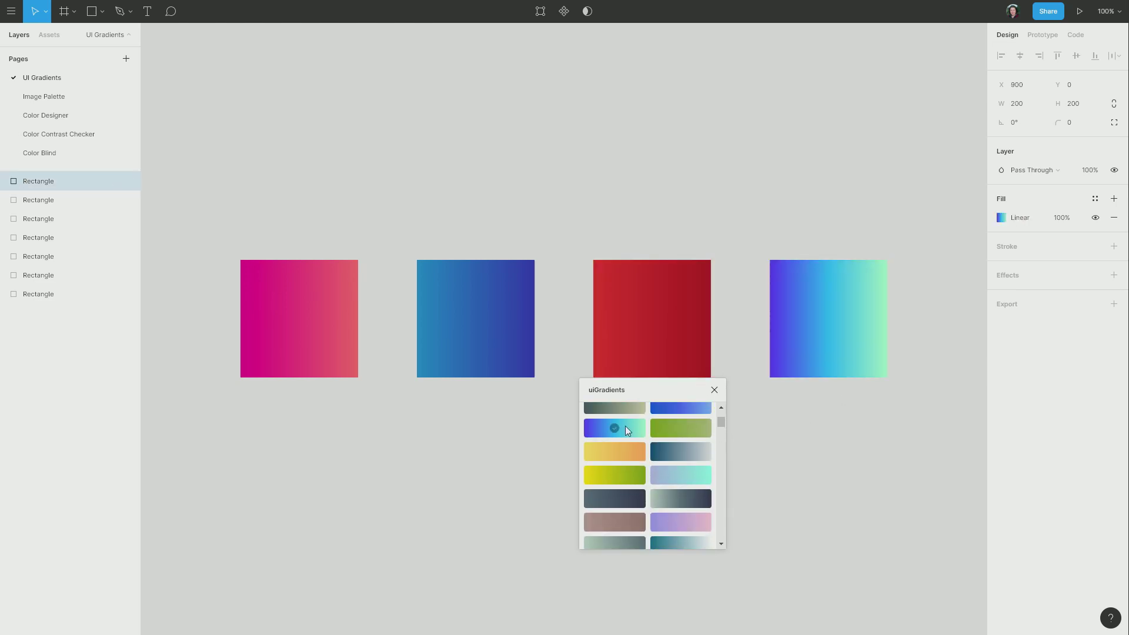
{"action": "left_click", "coordinate": [715, 390]}
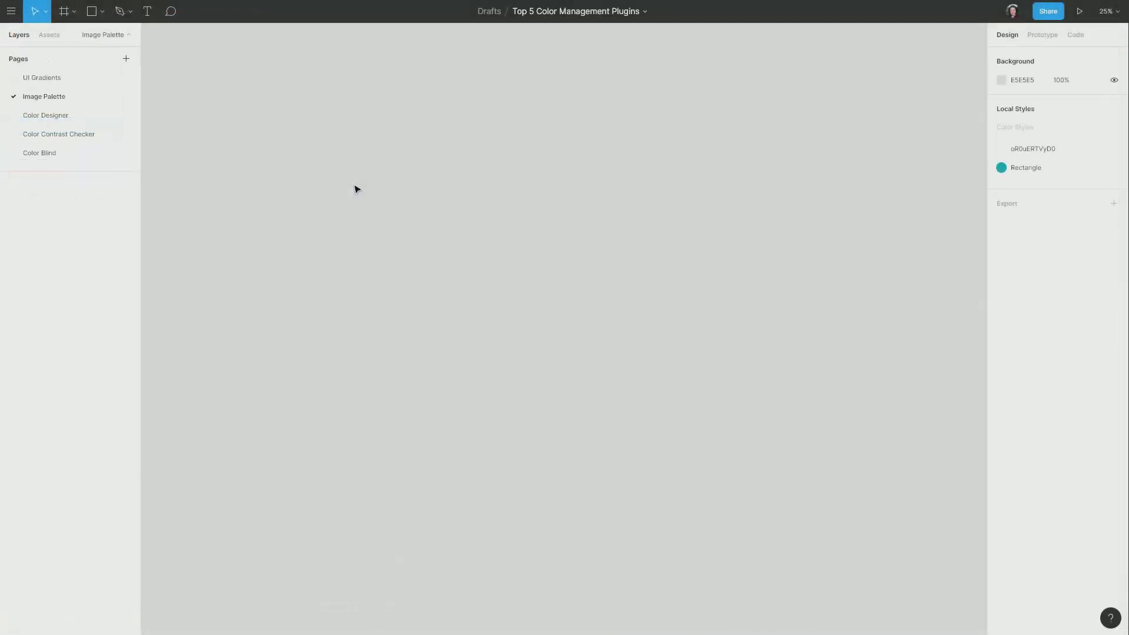
Step: Run Unsplash, search the nature tag and insert the ocean wave photo onto the canvas
{"action": "right_click", "coordinate": [355, 187]}
{"action": "mouse_move", "coordinate": [414, 234]}
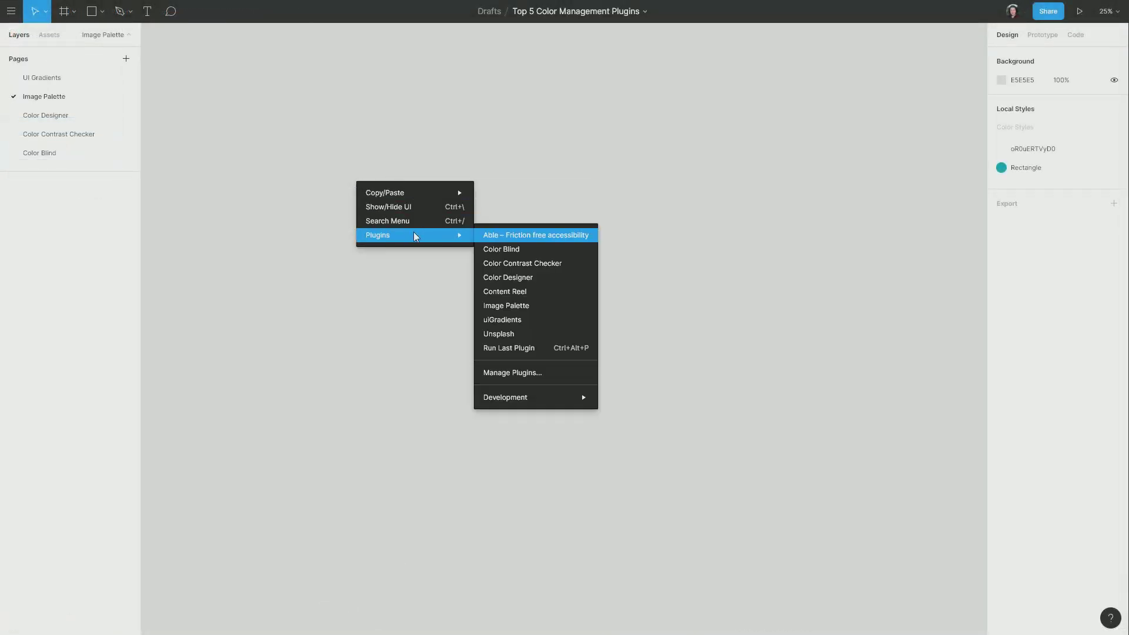
{"action": "left_click", "coordinate": [503, 334]}
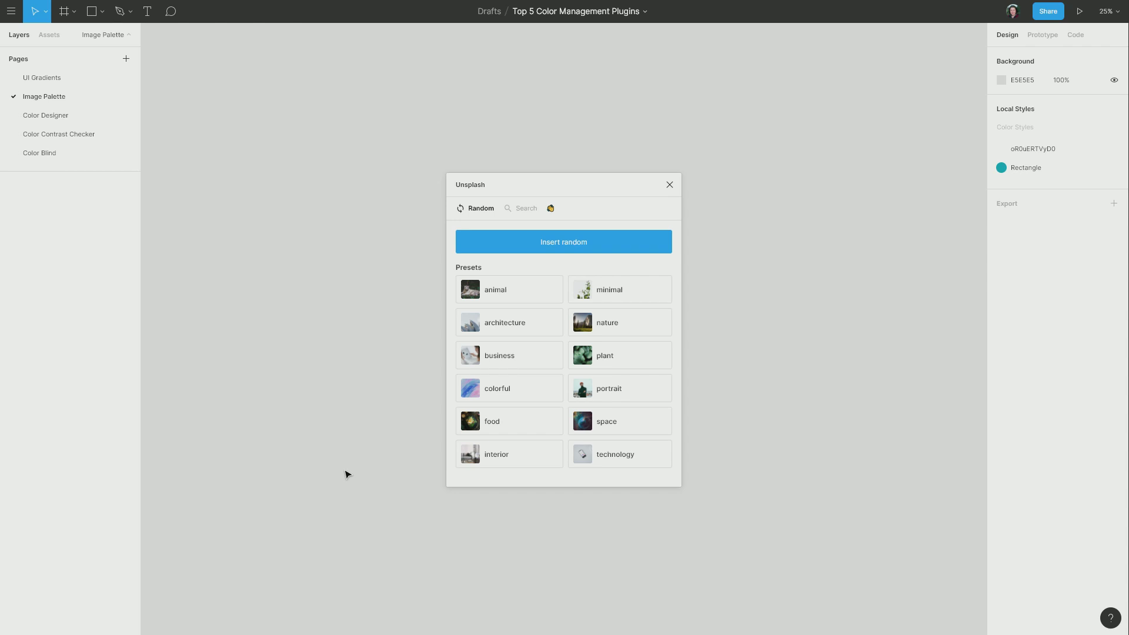
{"action": "left_click", "coordinate": [522, 209]}
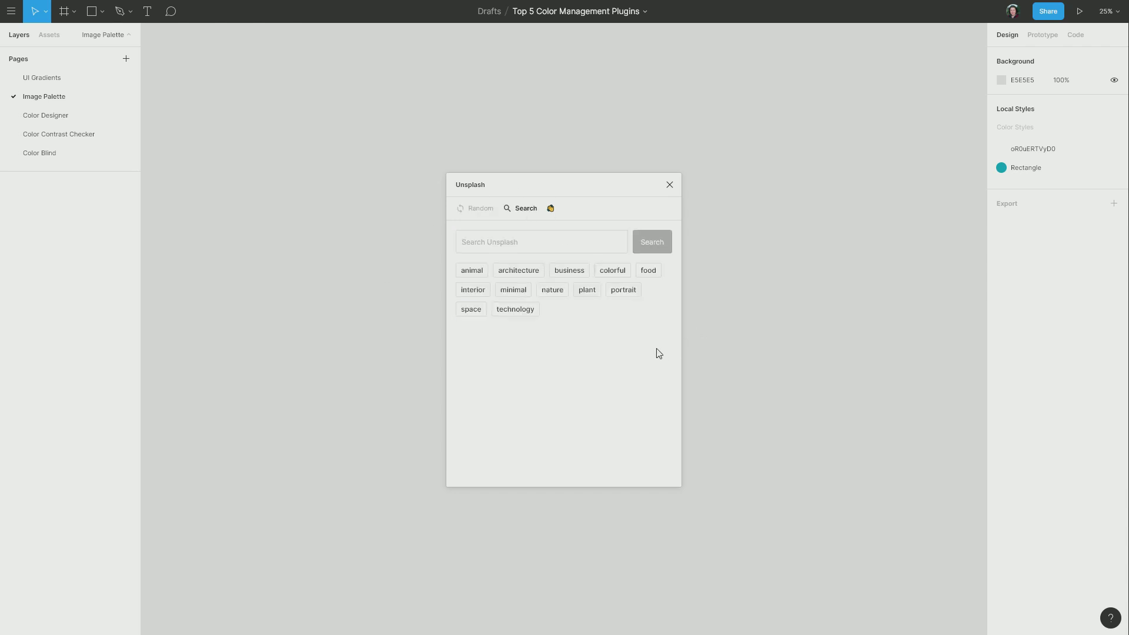
{"action": "left_click", "coordinate": [555, 291]}
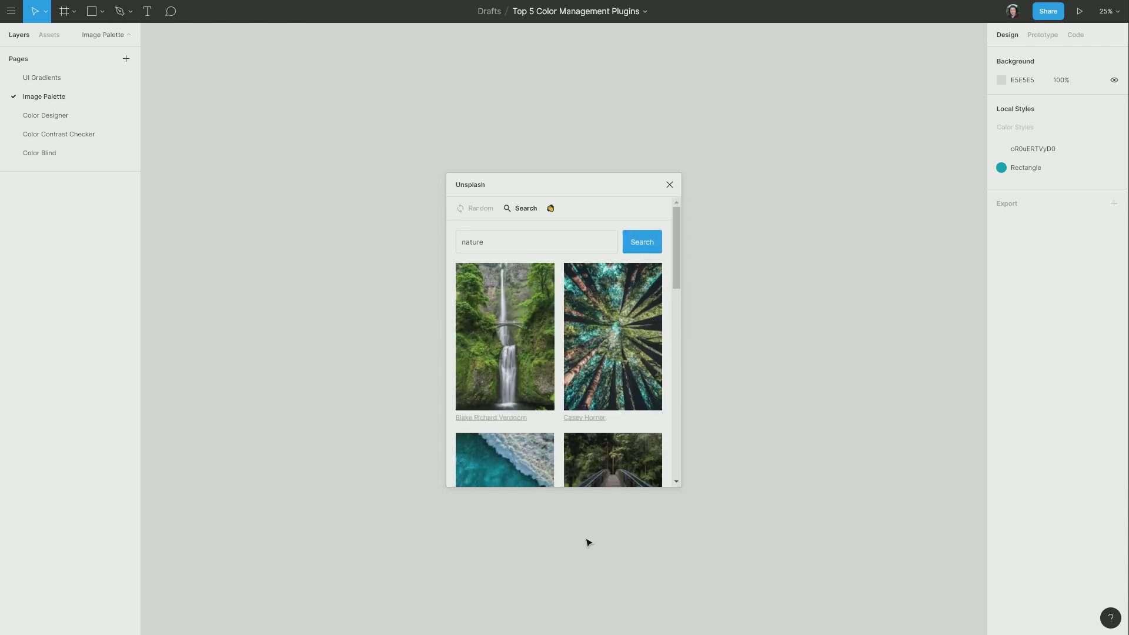
{"action": "scroll", "coordinate": [580, 462], "scroll_direction": "down", "scroll_amount": 3}
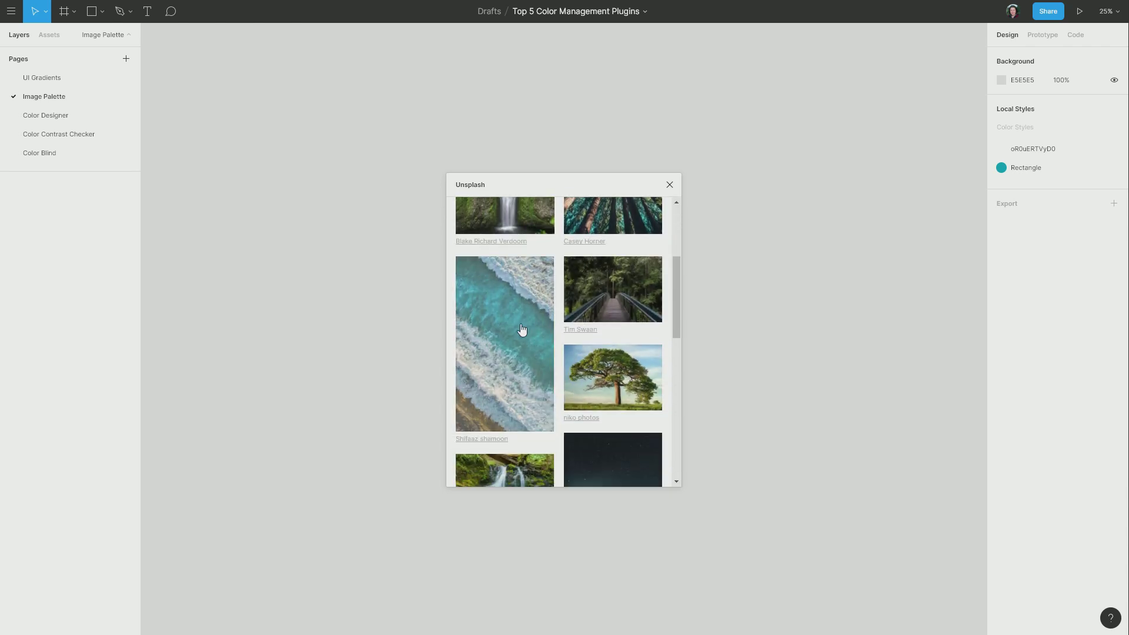
{"action": "left_click", "coordinate": [482, 382]}
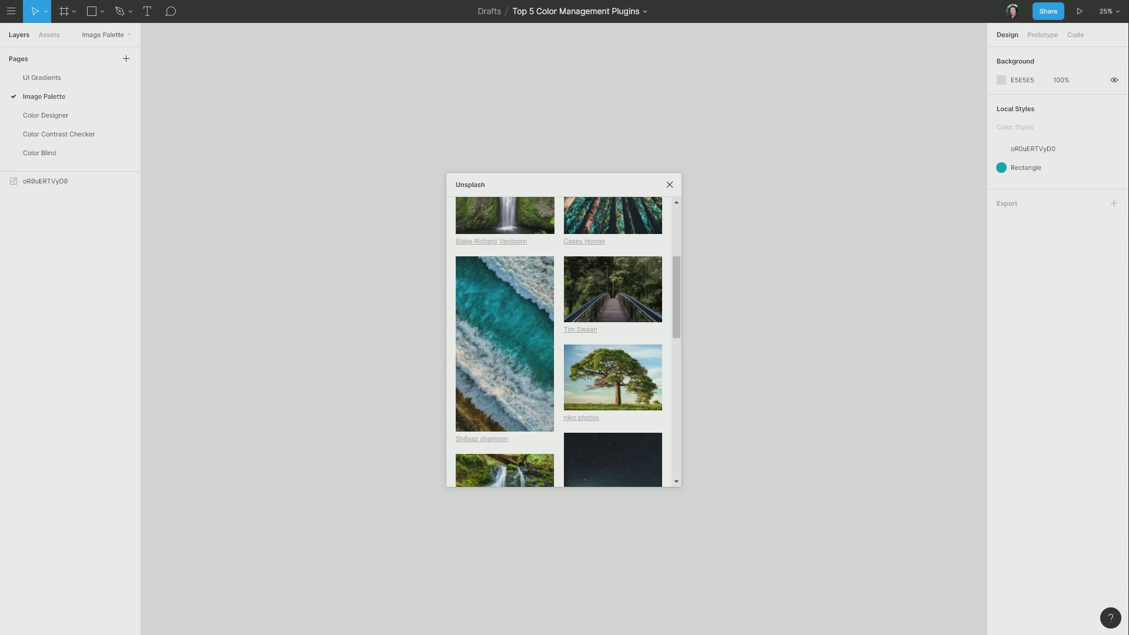
{"action": "left_click_drag", "start_coordinate": [587, 184], "coordinate": [837, 161]}
{"action": "left_click_drag", "start_coordinate": [647, 497], "coordinate": [367, 484]}
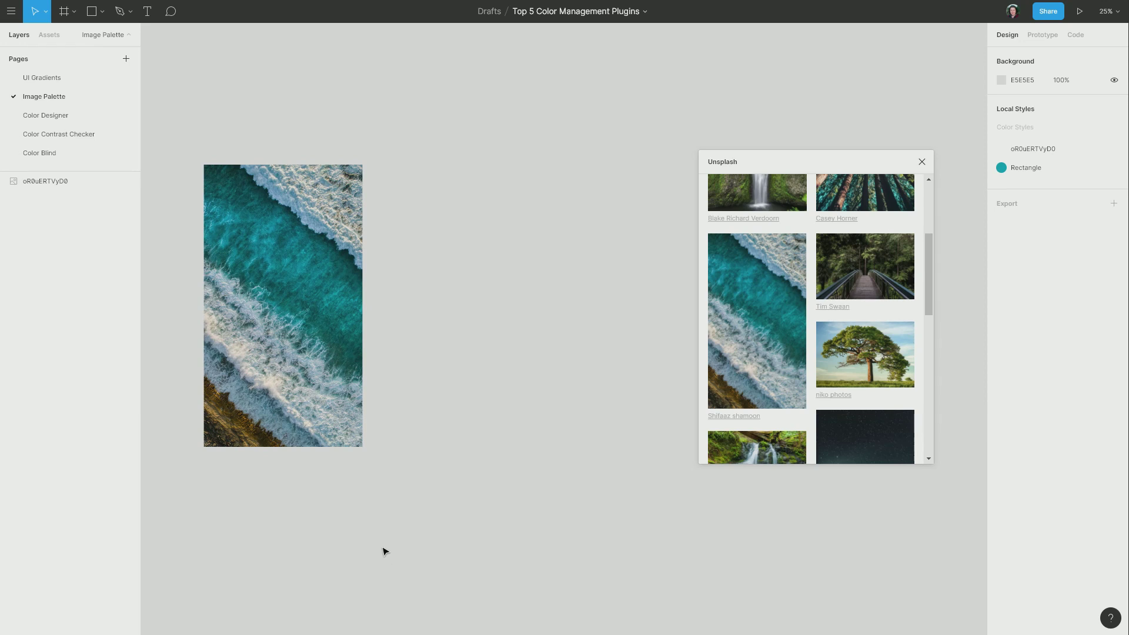
Step: Run Image Palette on the wave photo to extract its five colours
{"action": "right_click", "coordinate": [315, 276]}
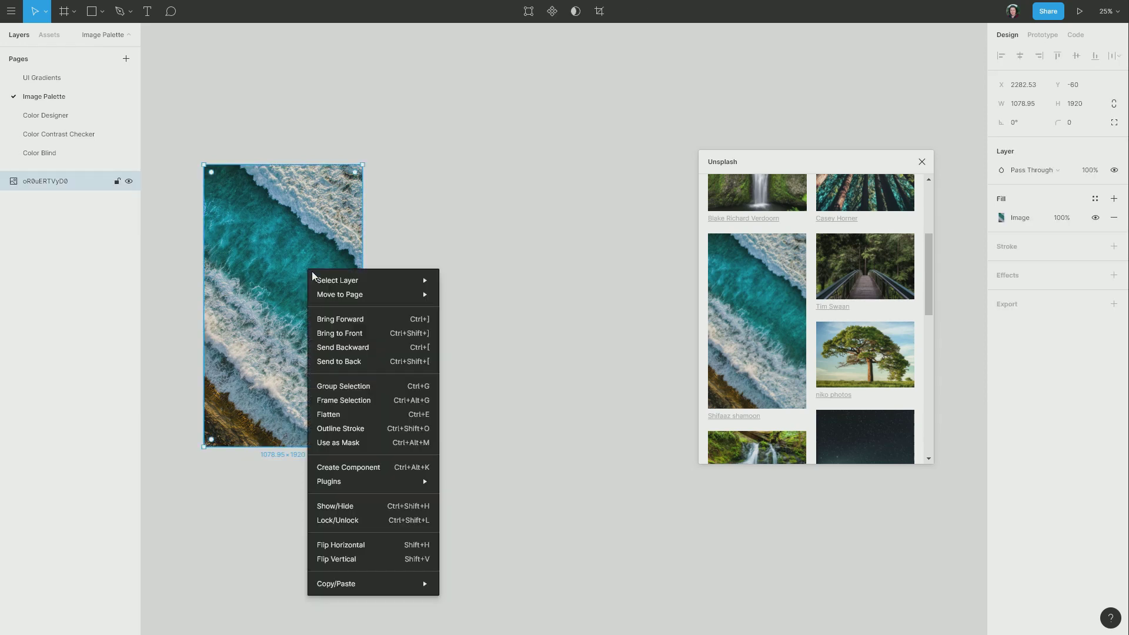
{"action": "mouse_move", "coordinate": [394, 482]}
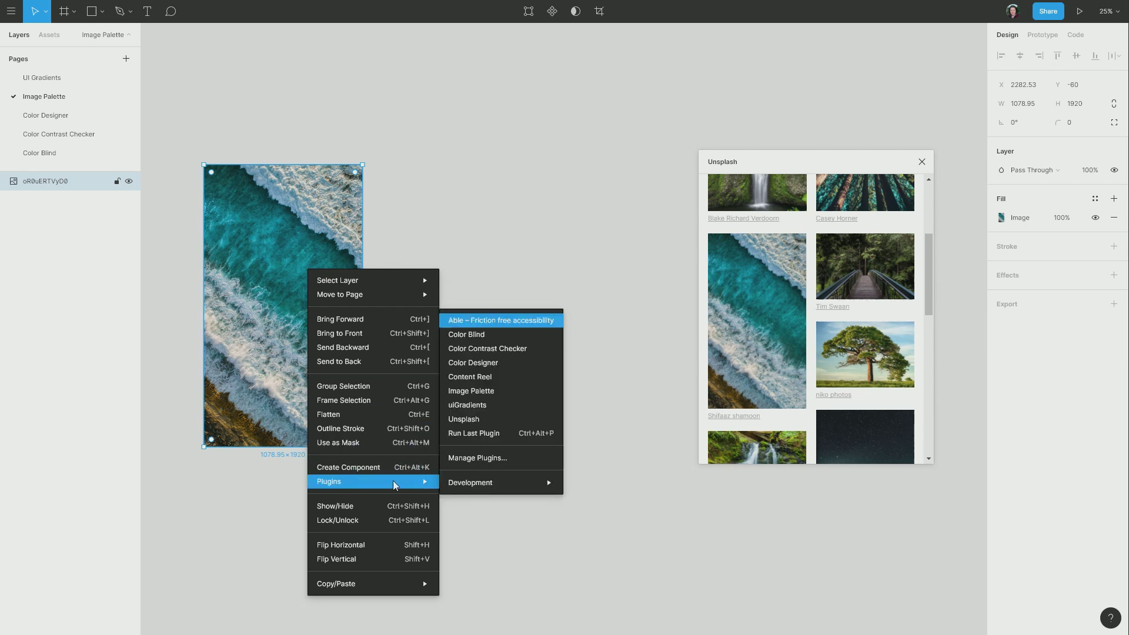
{"action": "left_click", "coordinate": [492, 391]}
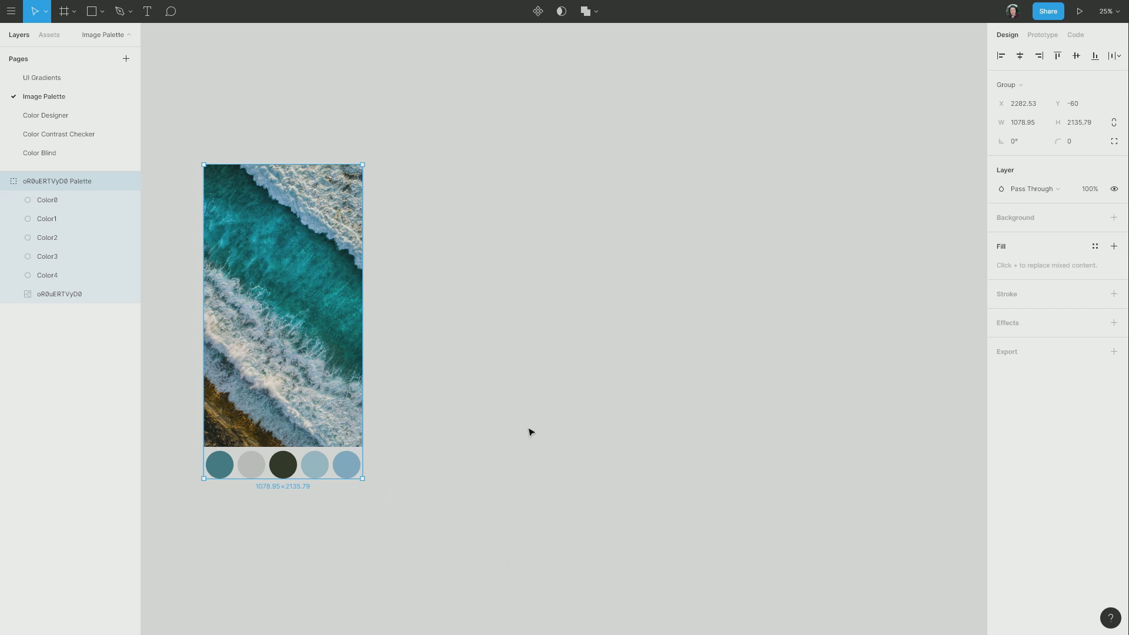
Step: Run Unsplash again, search the animal tag and insert the fox photo
{"action": "right_click", "coordinate": [533, 220]}
{"action": "mouse_move", "coordinate": [582, 271]}
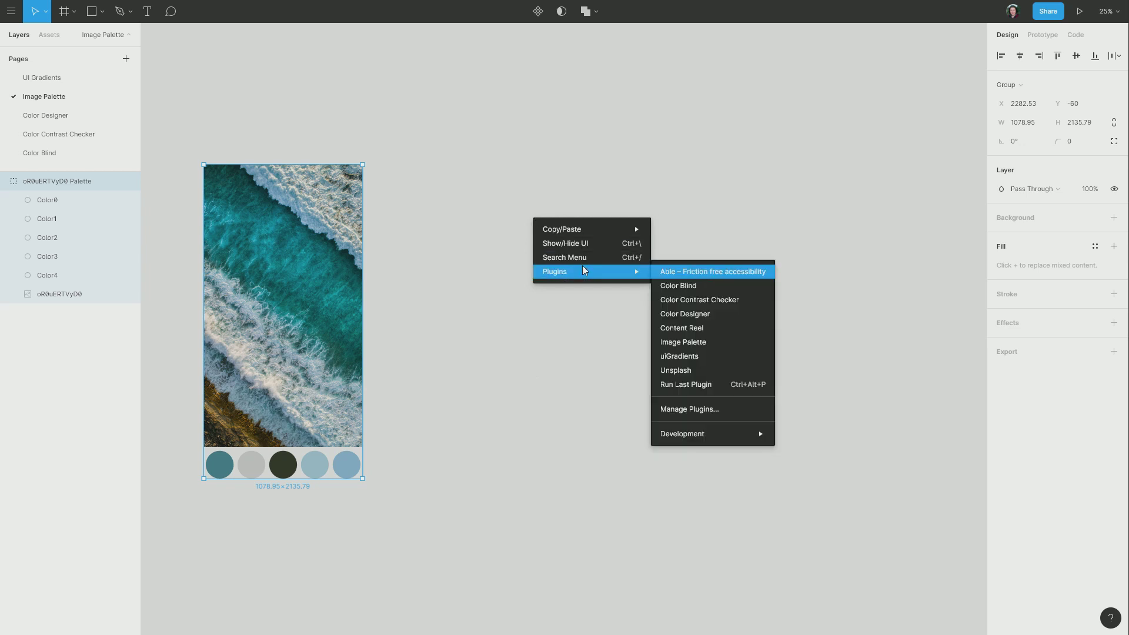
{"action": "left_click", "coordinate": [706, 370]}
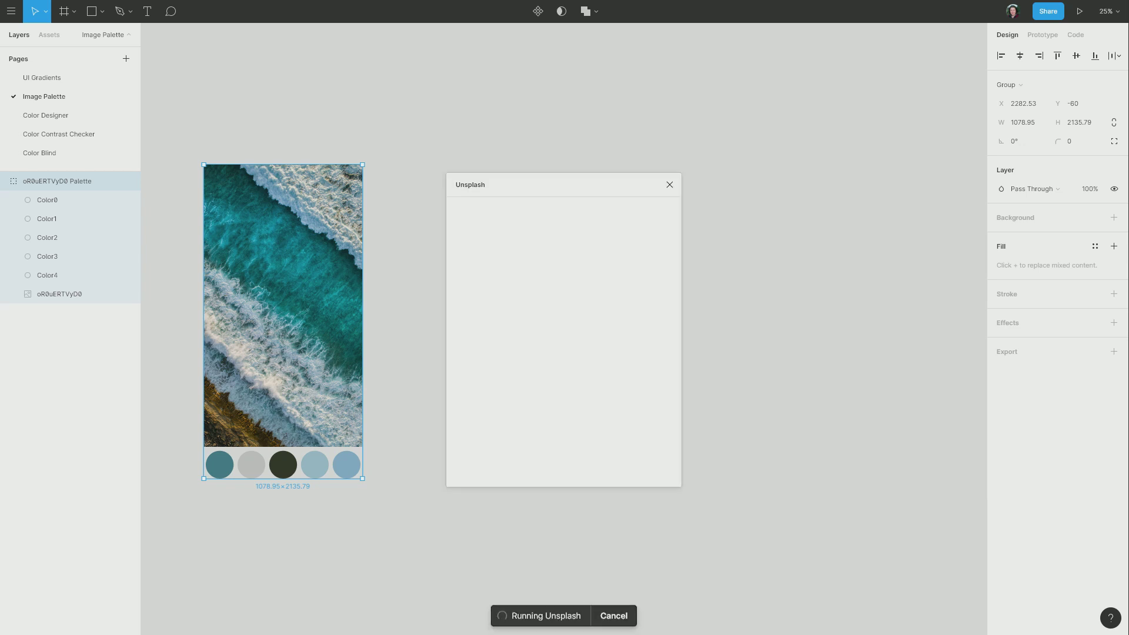
{"action": "left_click", "coordinate": [519, 207]}
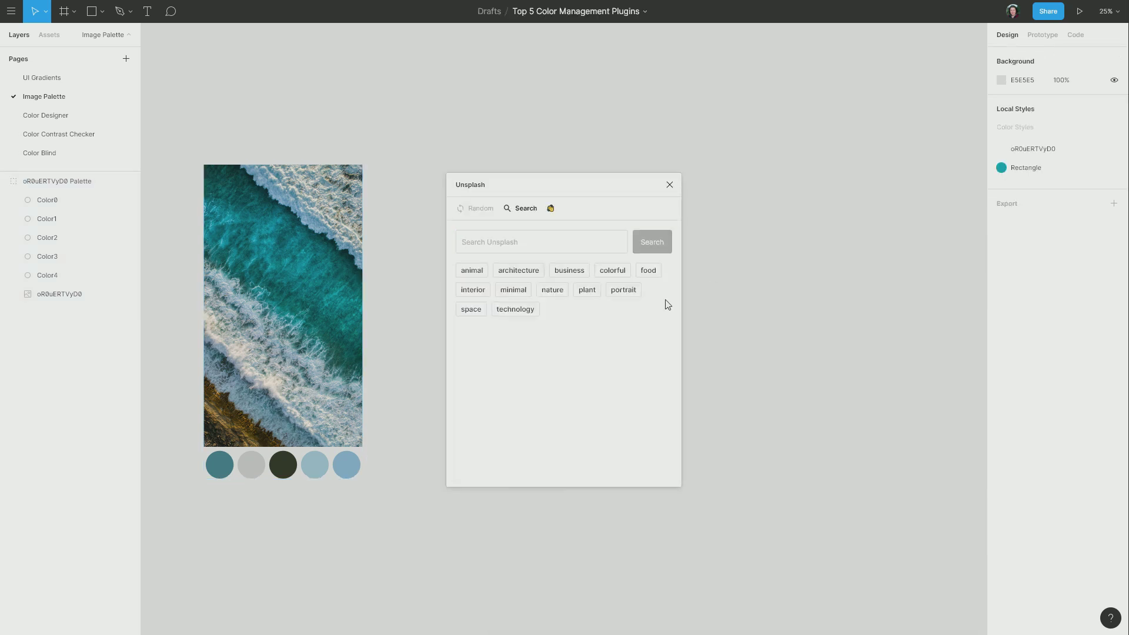
{"action": "left_click", "coordinate": [459, 275]}
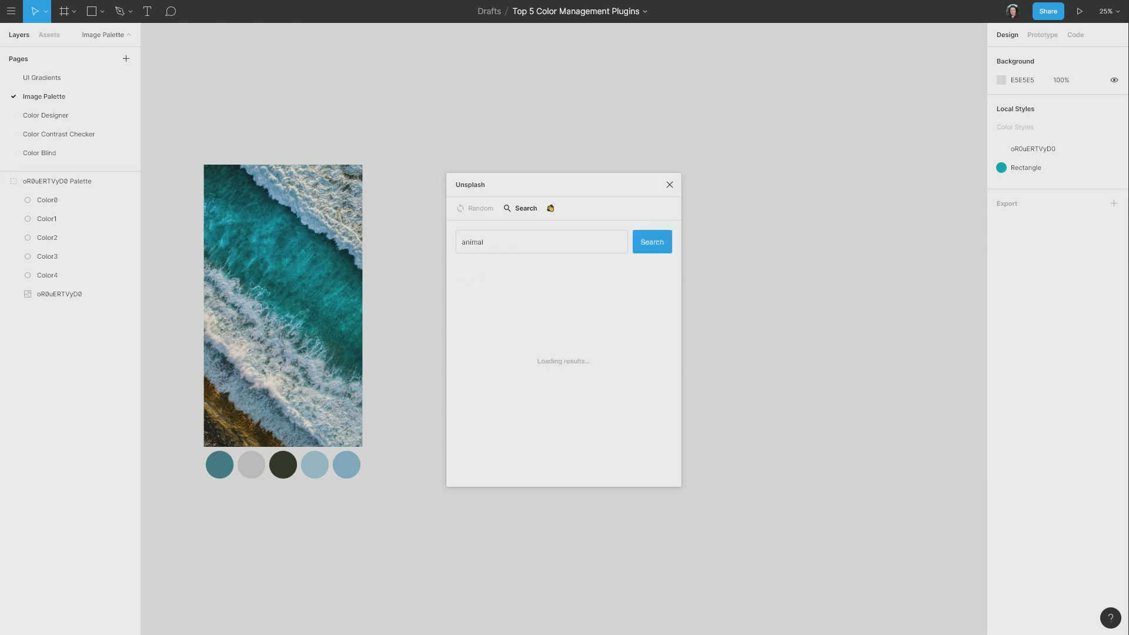
{"action": "scroll", "coordinate": [659, 381], "scroll_direction": "down", "scroll_amount": 10}
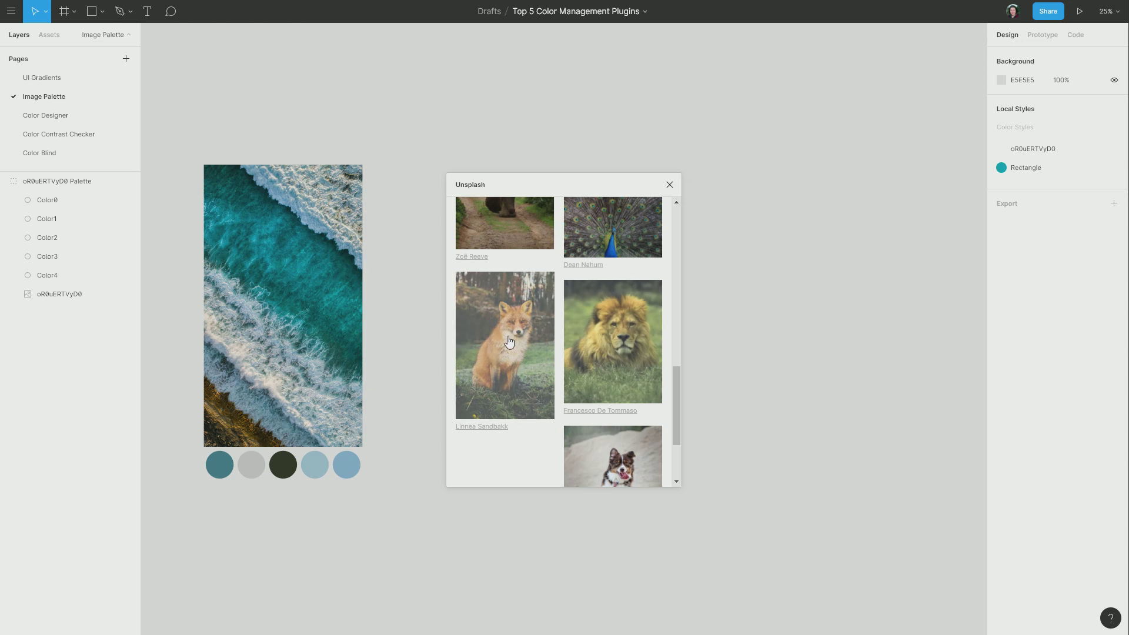
{"action": "left_click", "coordinate": [507, 337]}
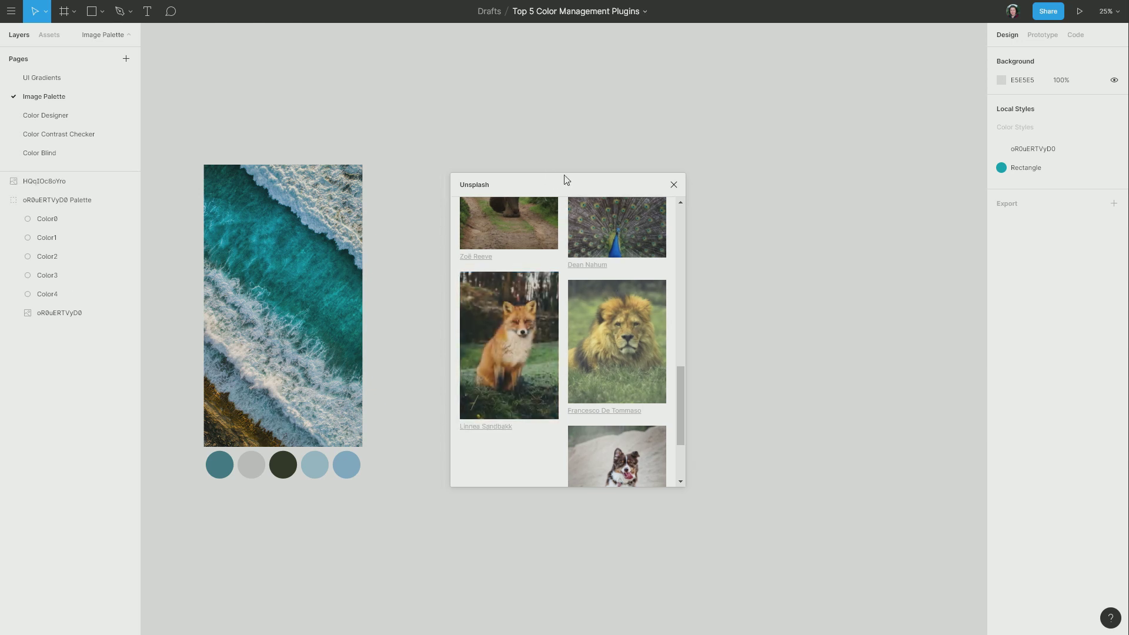
Step: Extract a five-colour palette from the fox photo and place it beside the ocean palette
{"action": "left_click_drag", "start_coordinate": [605, 184], "coordinate": [874, 194]}
{"action": "left_click", "coordinate": [554, 228]}
{"action": "right_click", "coordinate": [524, 237]}
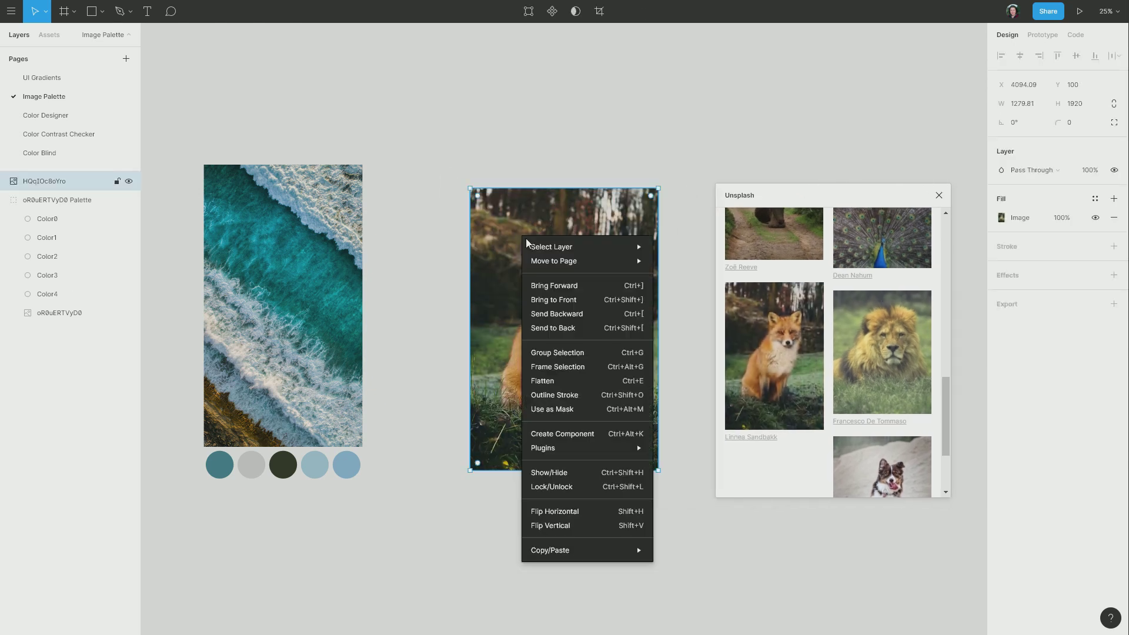
{"action": "mouse_move", "coordinate": [559, 453]}
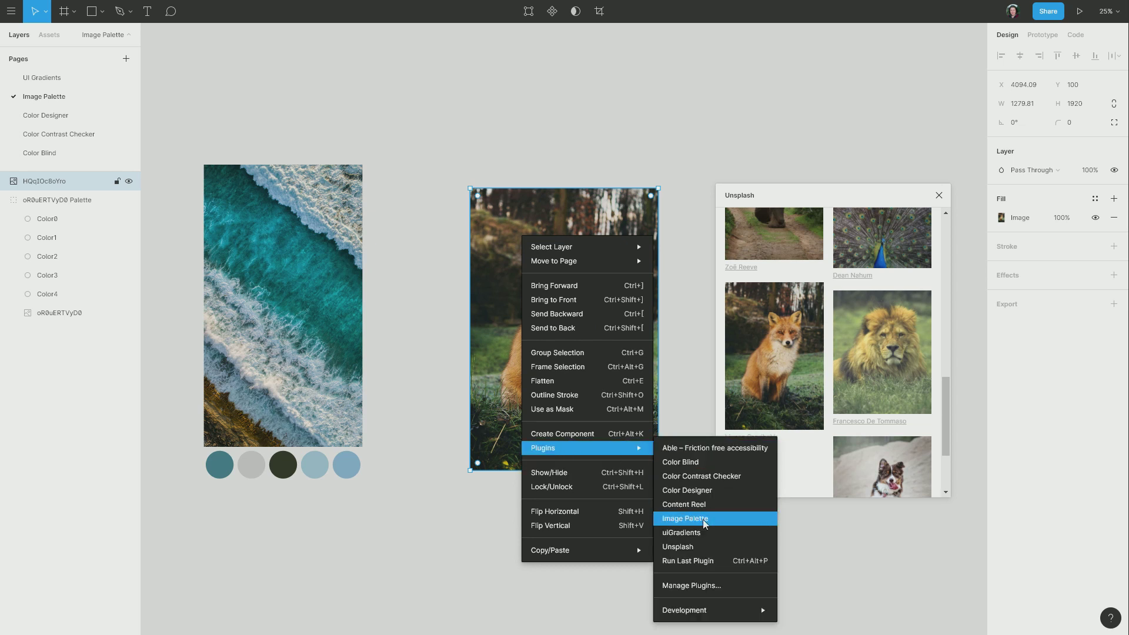
{"action": "left_click", "coordinate": [686, 518]}
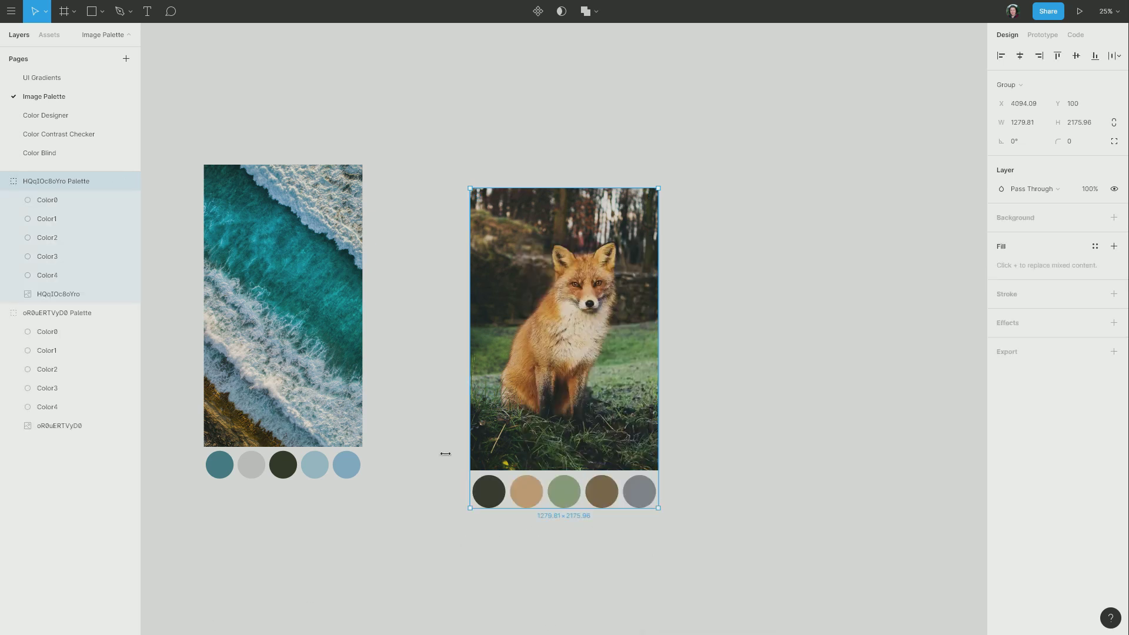
{"action": "left_click_drag", "start_coordinate": [580, 365], "coordinate": [507, 342]}
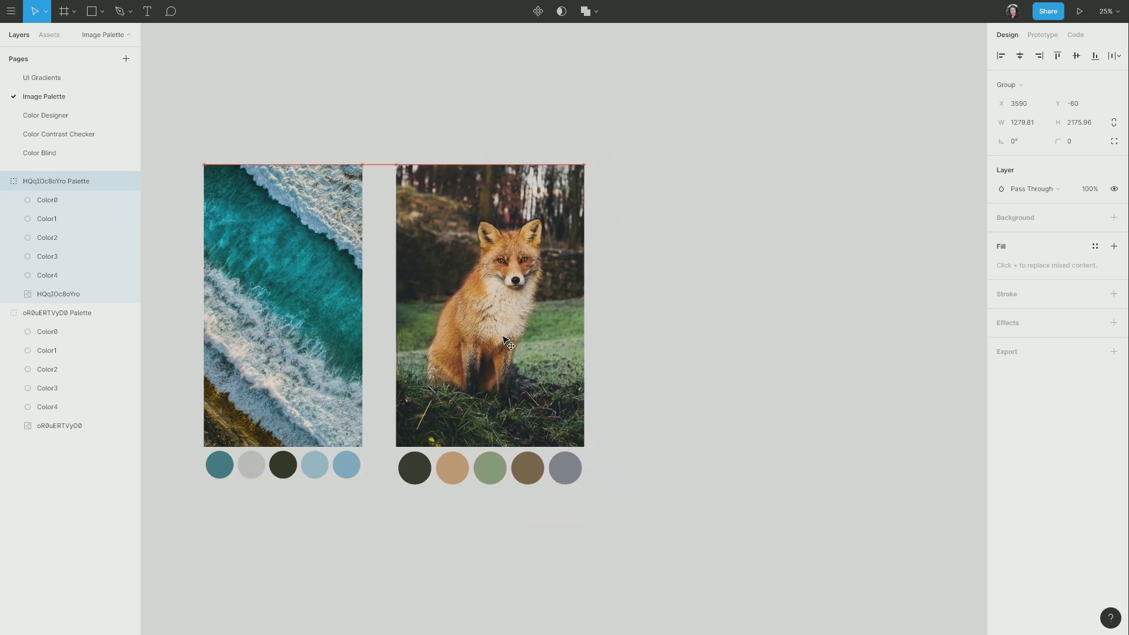
Step: Insert the misty lake photo from Unsplash's nature results and move it right of the fox palette
{"action": "left_click", "coordinate": [753, 411]}
{"action": "scroll", "coordinate": [729, 370], "scroll_direction": "up", "scroll_amount": 1}
{"action": "right_click", "coordinate": [647, 260]}
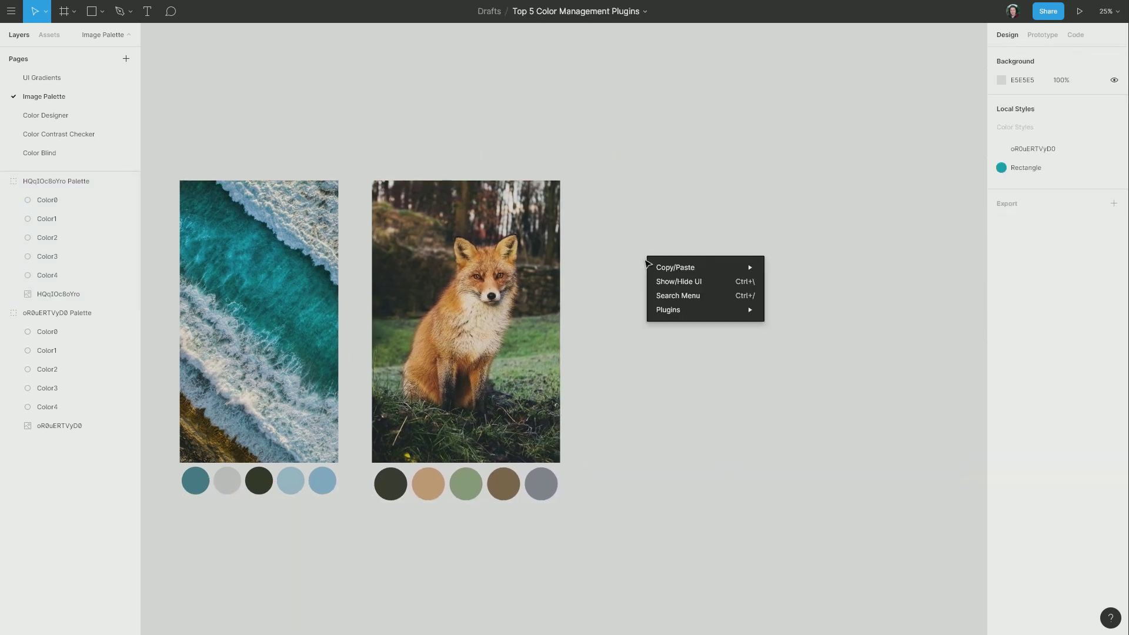
{"action": "mouse_move", "coordinate": [713, 311]}
{"action": "left_click", "coordinate": [800, 406]}
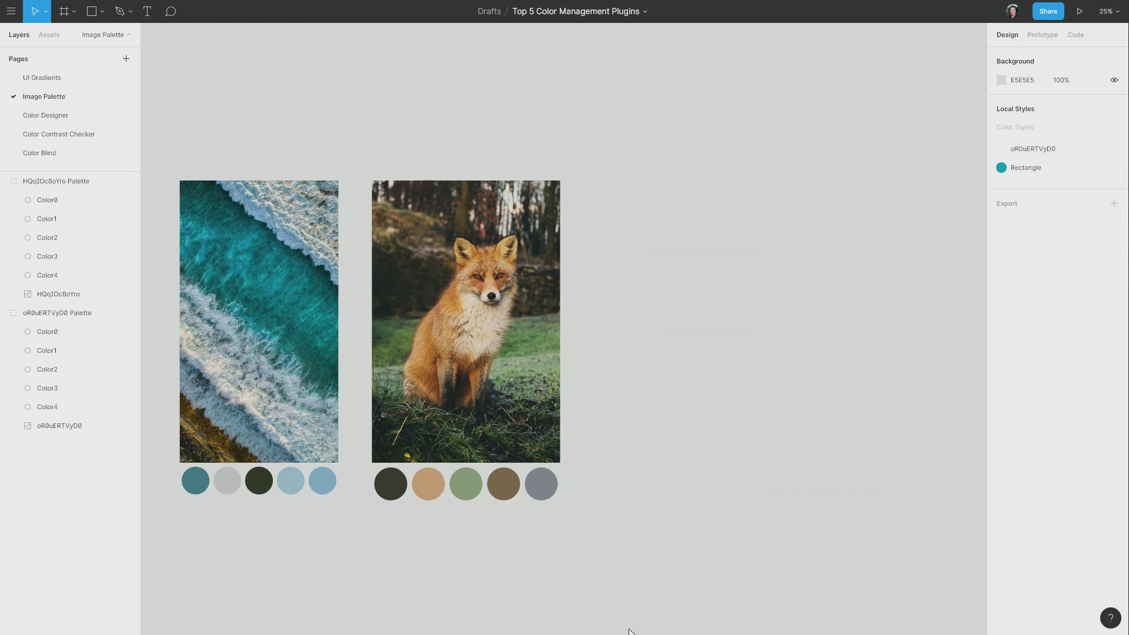
{"action": "left_click", "coordinate": [522, 209]}
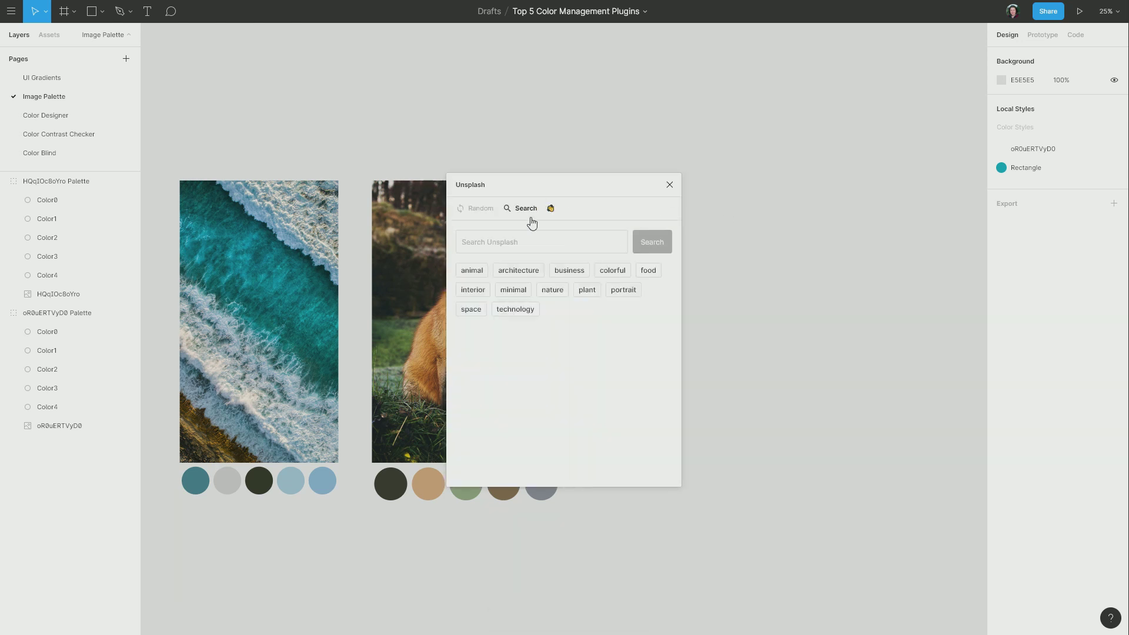
{"action": "left_click", "coordinate": [557, 291]}
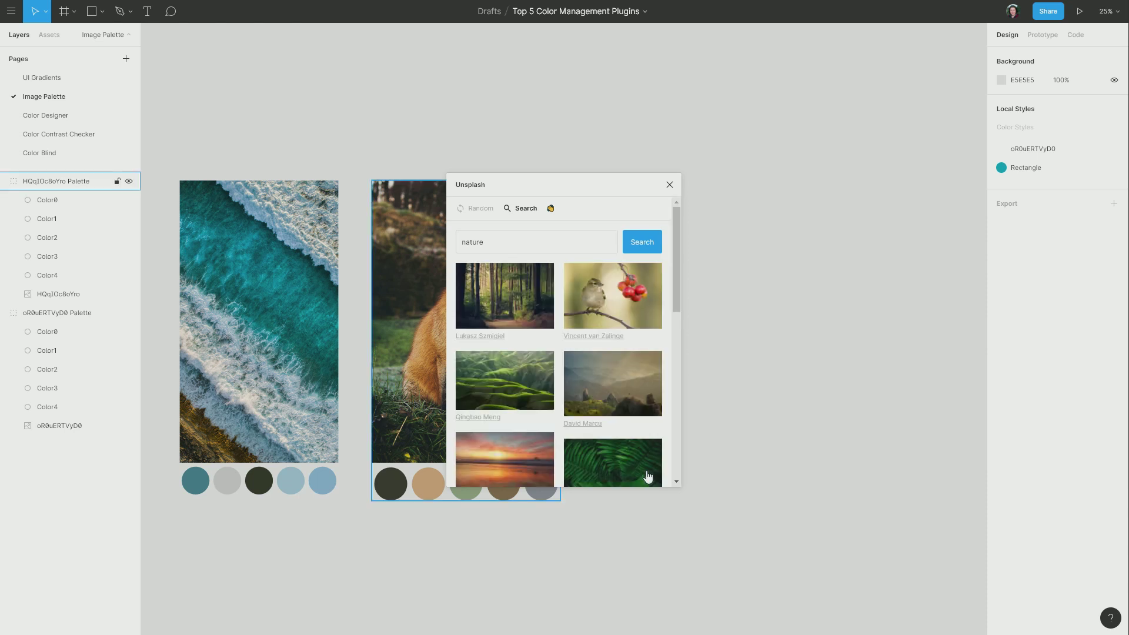
{"action": "scroll", "coordinate": [650, 452], "scroll_direction": "down", "scroll_amount": 3}
{"action": "scroll", "coordinate": [651, 451], "scroll_direction": "down", "scroll_amount": 5}
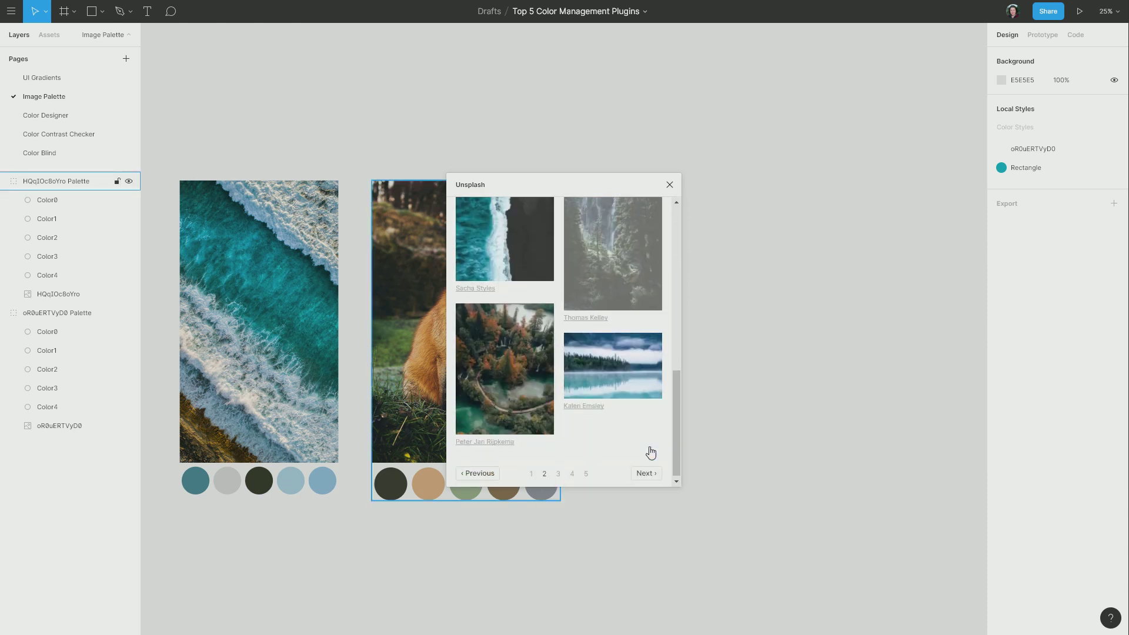
{"action": "left_click", "coordinate": [607, 379]}
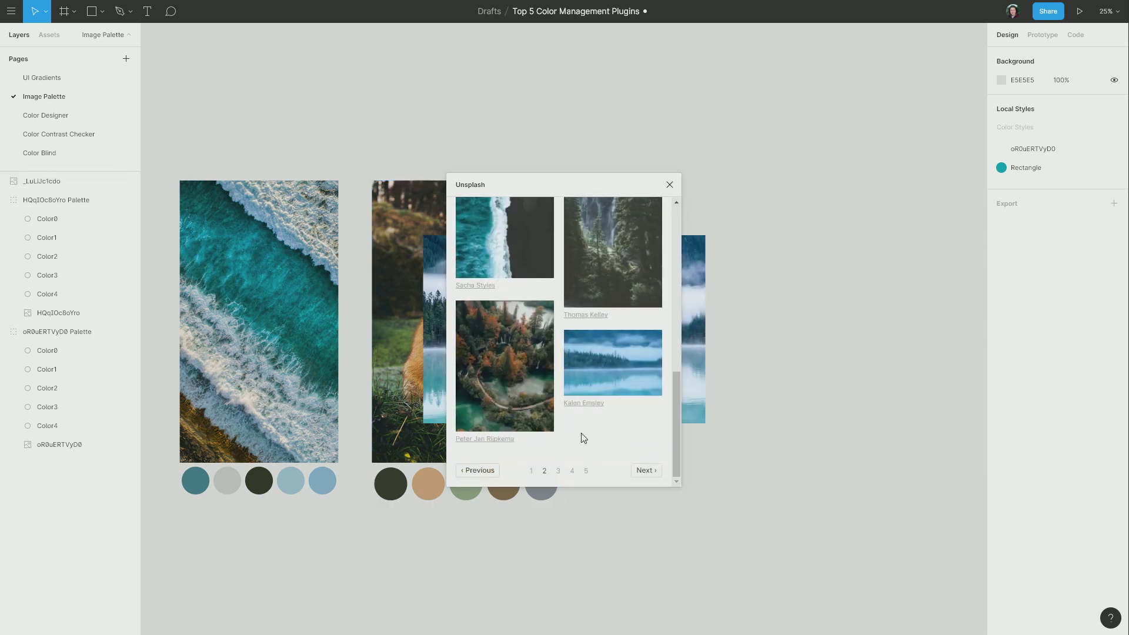
{"action": "left_click", "coordinate": [670, 186]}
{"action": "left_click_drag", "start_coordinate": [602, 310], "coordinate": [775, 303]}
Step: Run Image Palette on the lake photo and deselect the resulting palette group
{"action": "right_click", "coordinate": [685, 288]}
{"action": "mouse_move", "coordinate": [732, 500]}
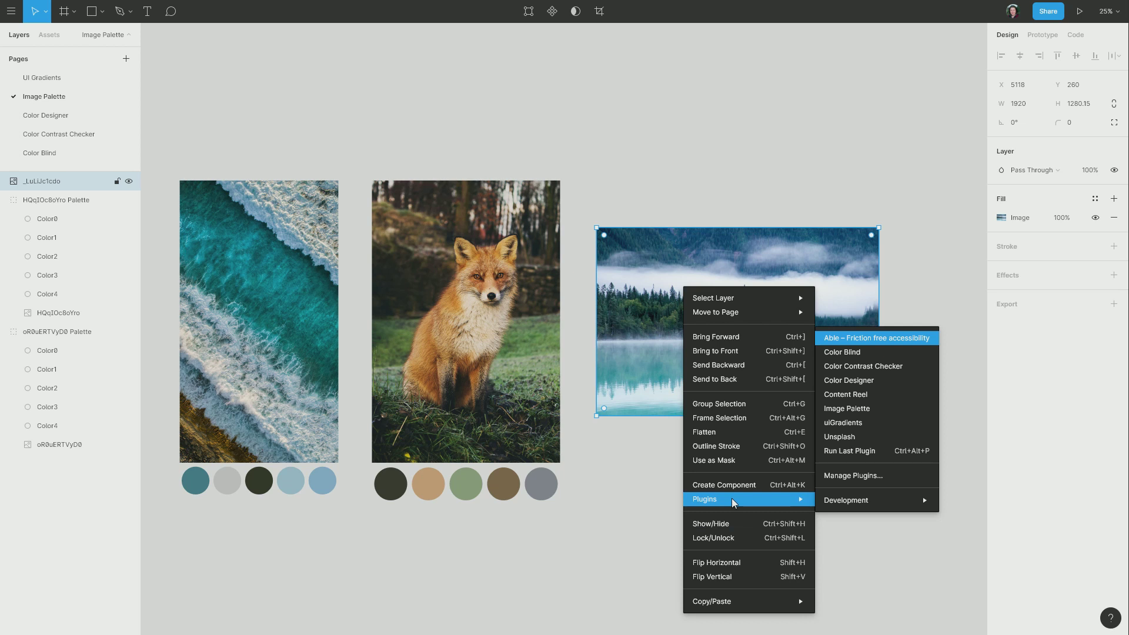
{"action": "left_click", "coordinate": [848, 409]}
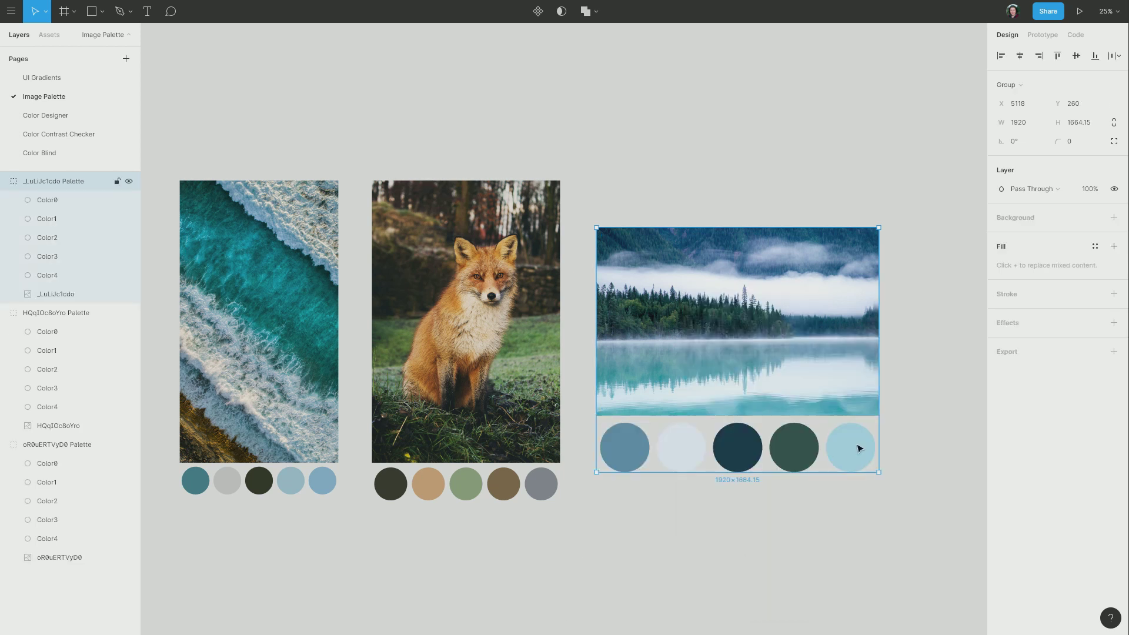
{"action": "left_click", "coordinate": [685, 540]}
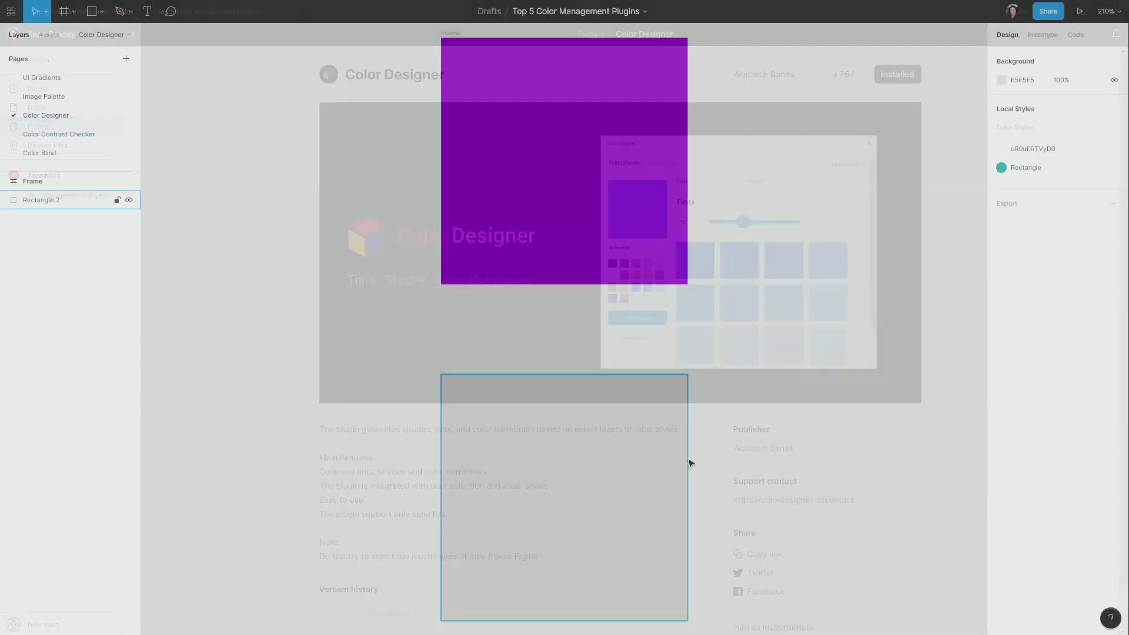
Step: Pan the Color Designer page right to view the 9400D3 purple frame
{"action": "scroll", "coordinate": [553, 404], "scroll_direction": "right", "scroll_amount": 5}
{"action": "left_click", "coordinate": [252, 246]}
{"action": "left_click", "coordinate": [306, 236]}
{"action": "double_click", "coordinate": [306, 235]}
{"action": "double_click", "coordinate": [306, 235]}
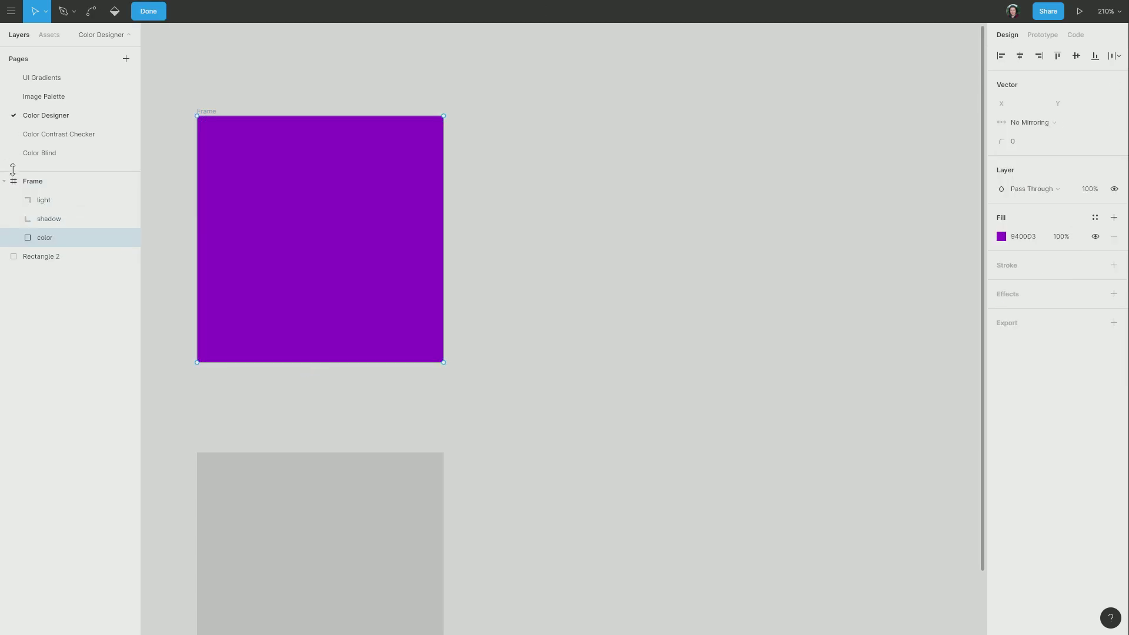
{"action": "left_click", "coordinate": [45, 201]}
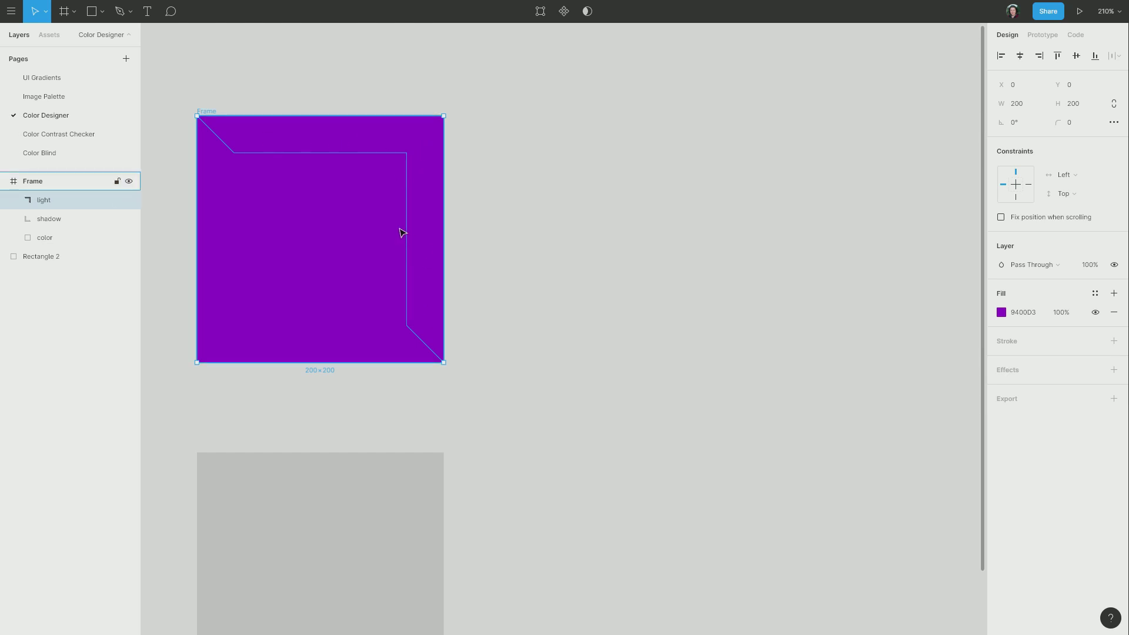
{"action": "left_click", "coordinate": [67, 221]}
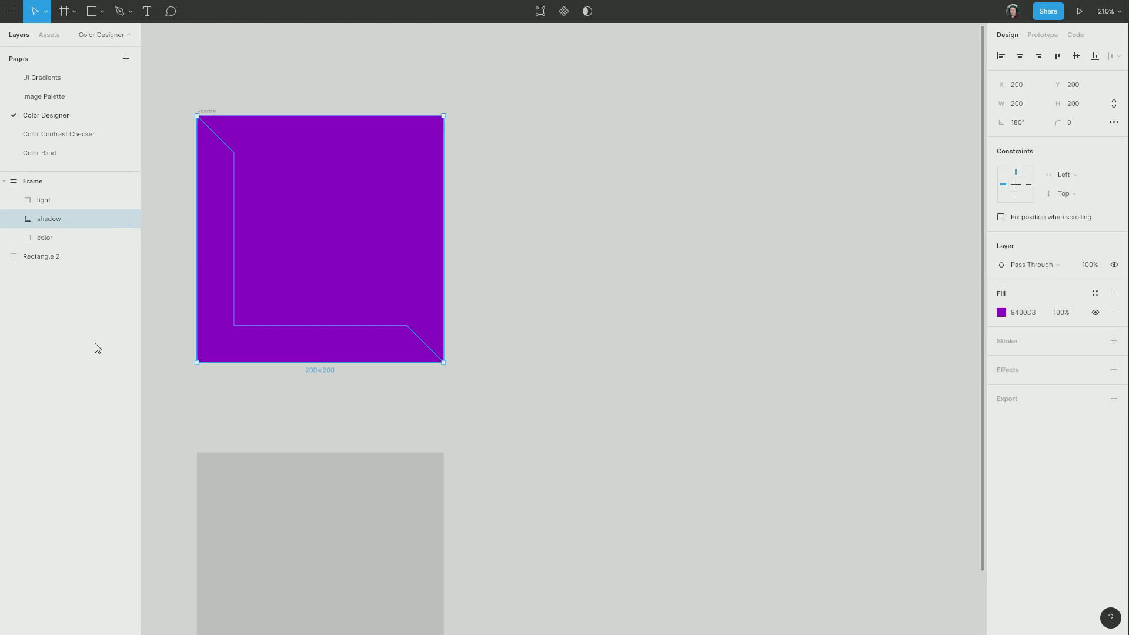
{"action": "key", "text": "Escape"}
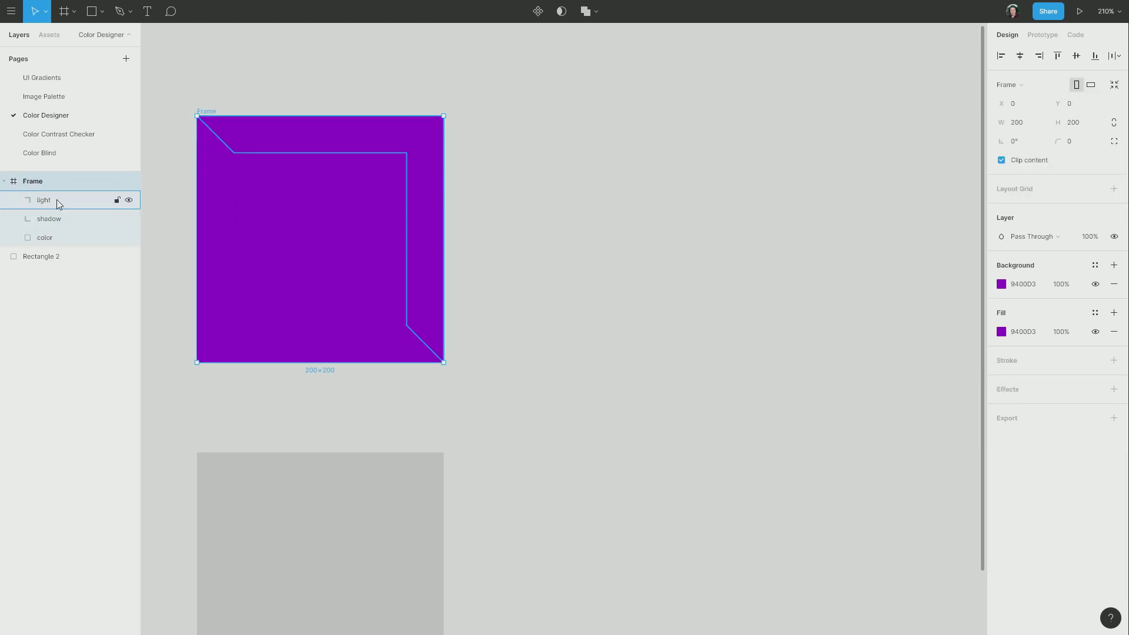
Step: Run the Color Designer plugin on the purple Frame and move its window aside
{"action": "right_click", "coordinate": [379, 140]}
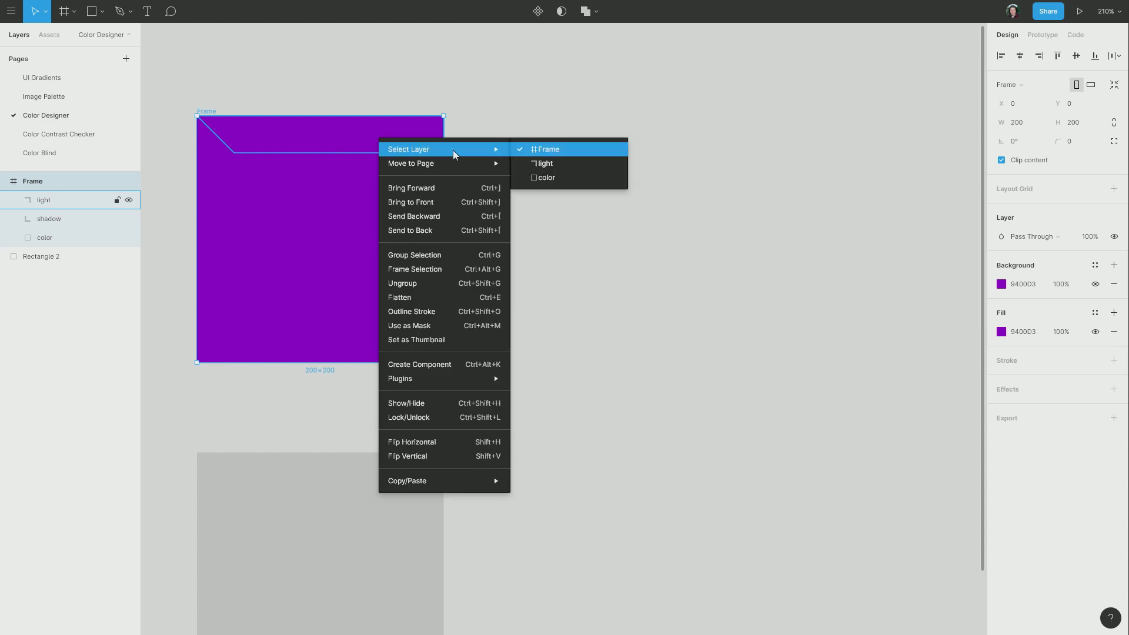
{"action": "mouse_move", "coordinate": [433, 379]}
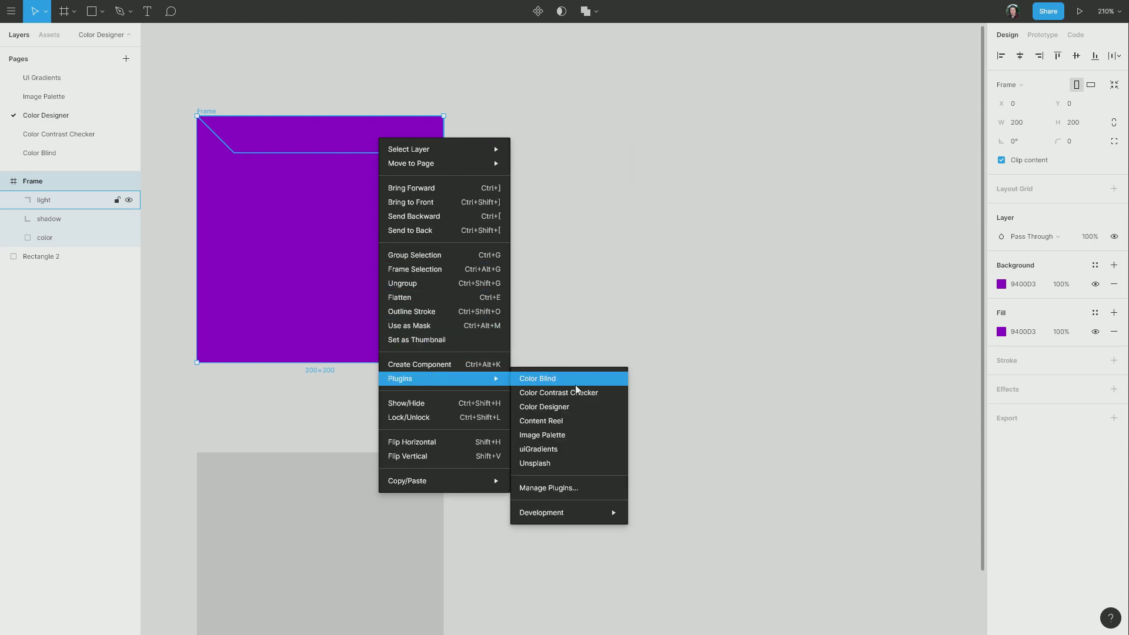
{"action": "left_click", "coordinate": [575, 414]}
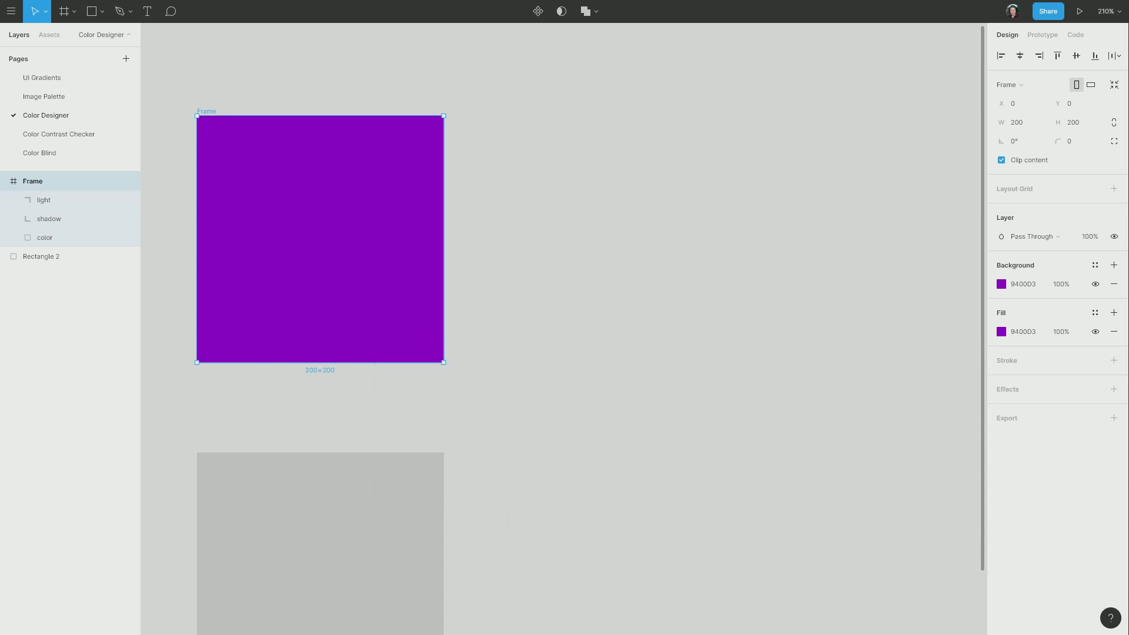
{"action": "left_click_drag", "start_coordinate": [560, 153], "coordinate": [700, 155]}
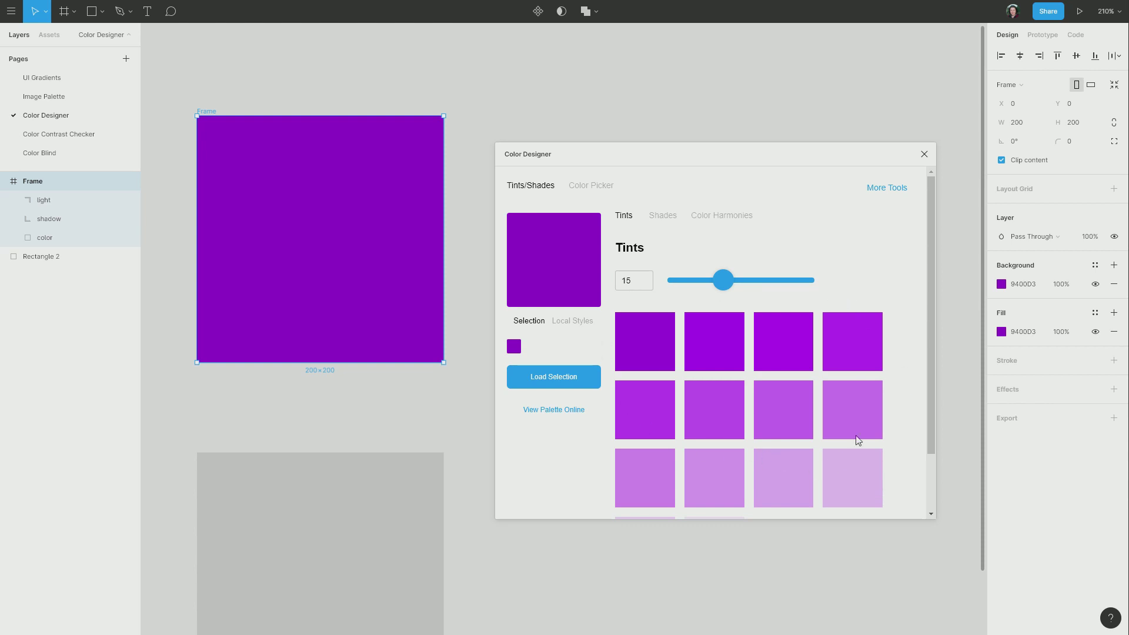
Step: Copy the #be24ff tint from Color Designer and make it the light layer's fill
{"action": "left_click", "coordinate": [851, 333]}
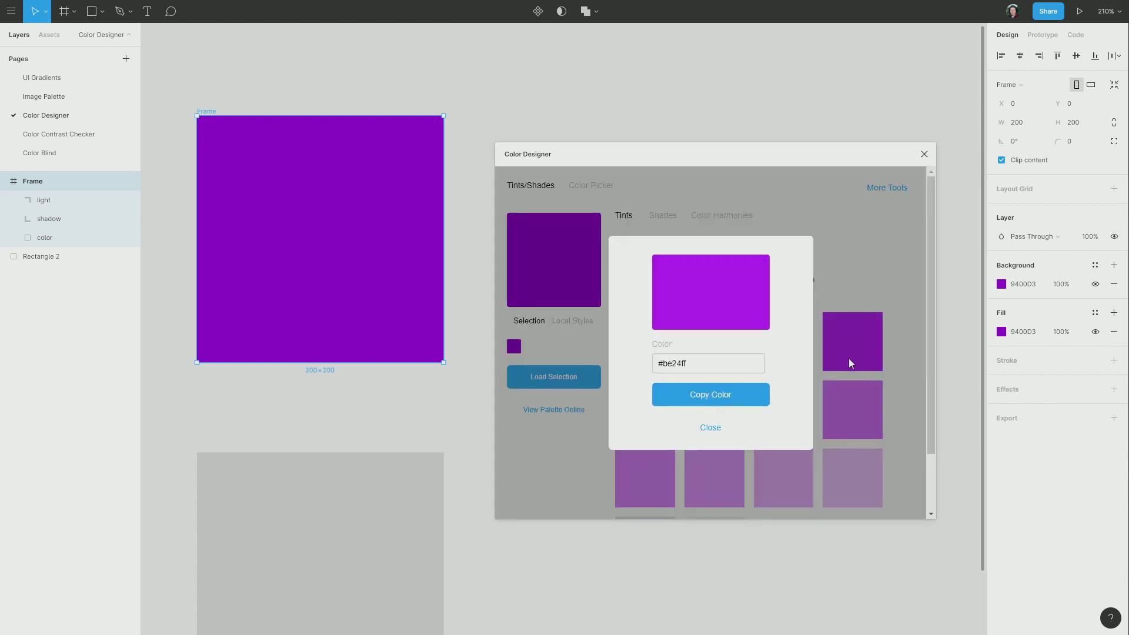
{"action": "left_click", "coordinate": [713, 397]}
{"action": "key", "text": "ctrl+c"}
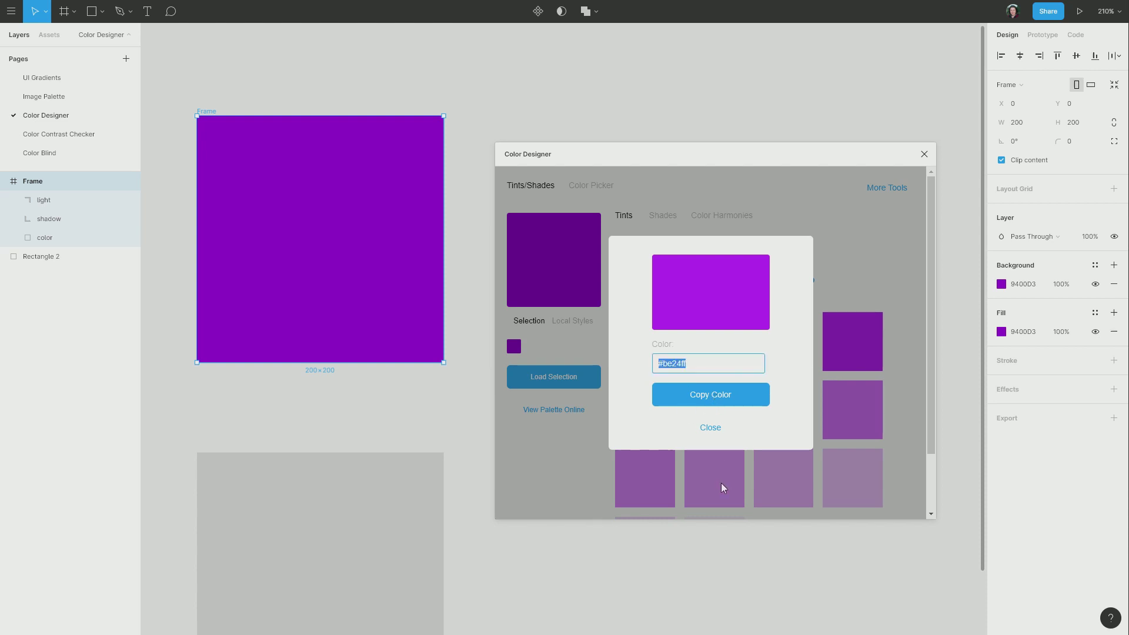
{"action": "left_click", "coordinate": [1023, 333]}
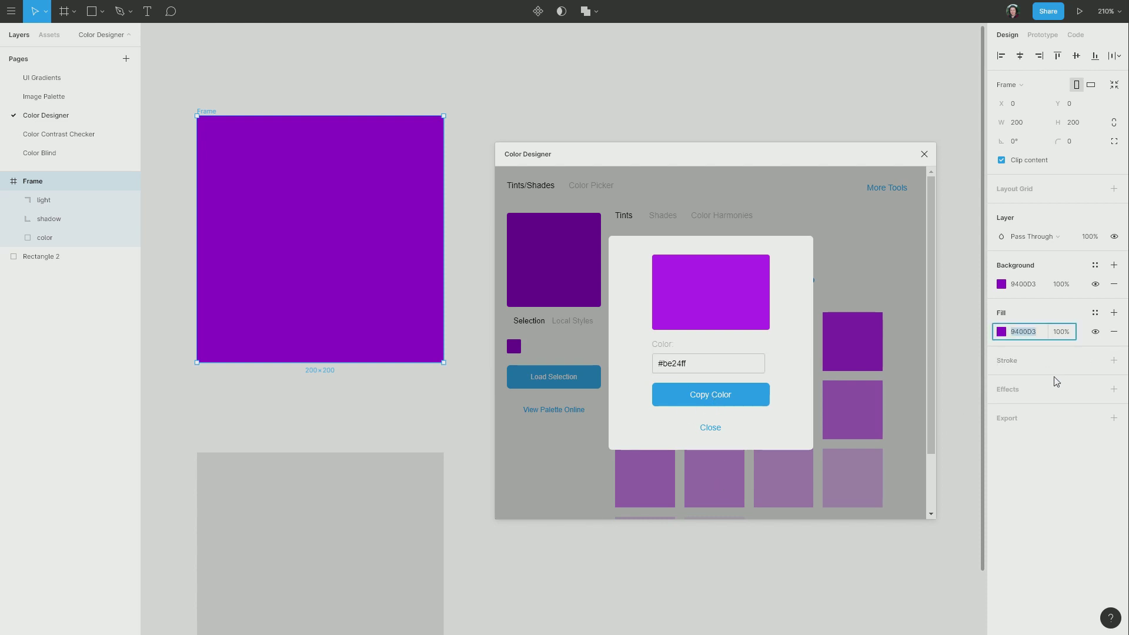
{"action": "left_click", "coordinate": [59, 209]}
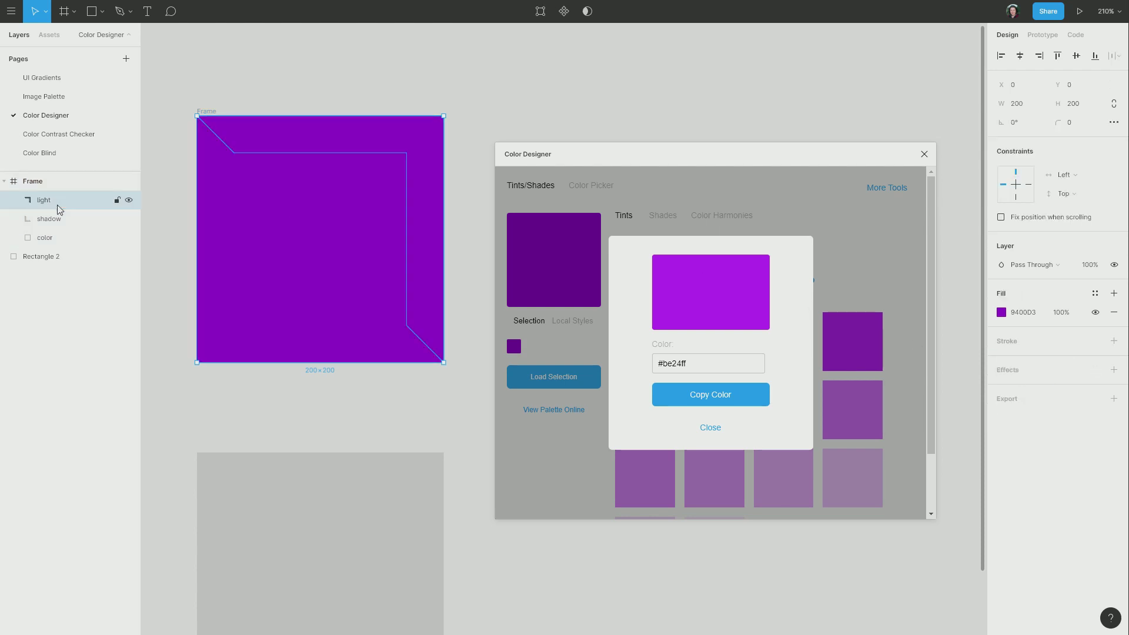
{"action": "left_click", "coordinate": [1026, 312]}
{"action": "key", "text": "ctrl+v"}
{"action": "key", "text": "Return"}
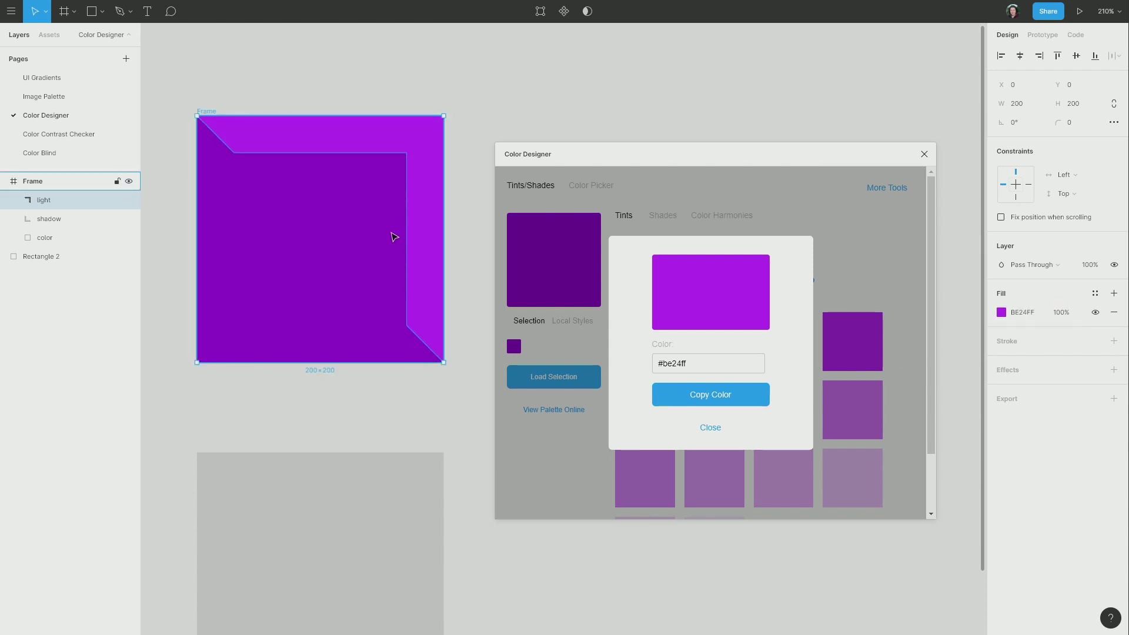
{"action": "left_click", "coordinate": [49, 219]}
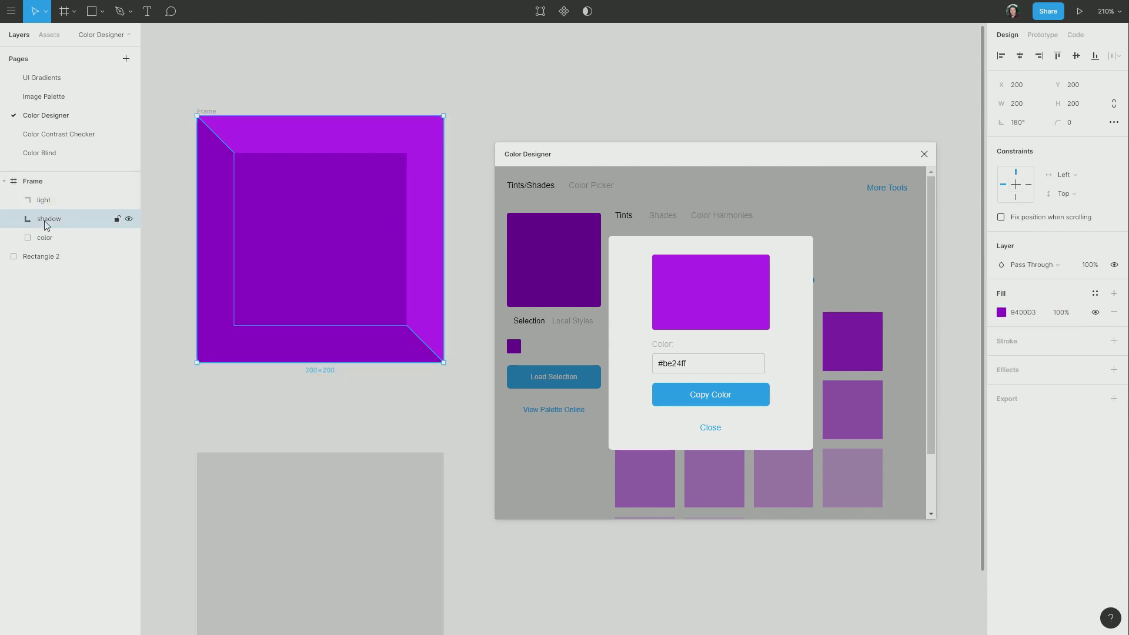
Step: Copy the top-right 6D009B shade from Color Designer's Shades into the shadow layer's fill
{"action": "left_click", "coordinate": [712, 429]}
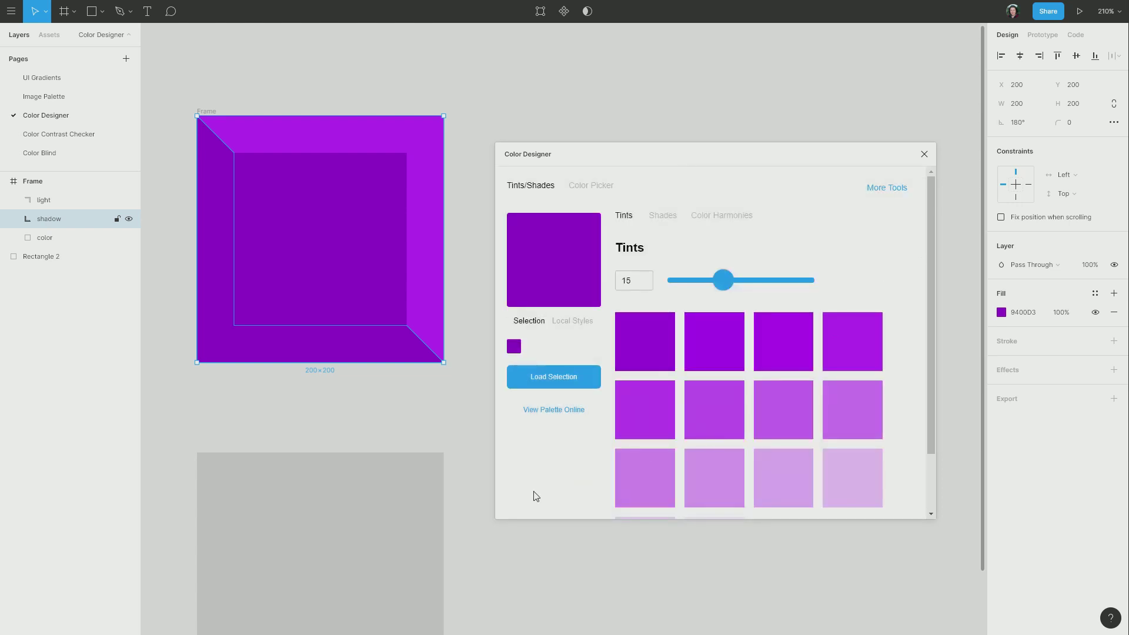
{"action": "left_click", "coordinate": [666, 219]}
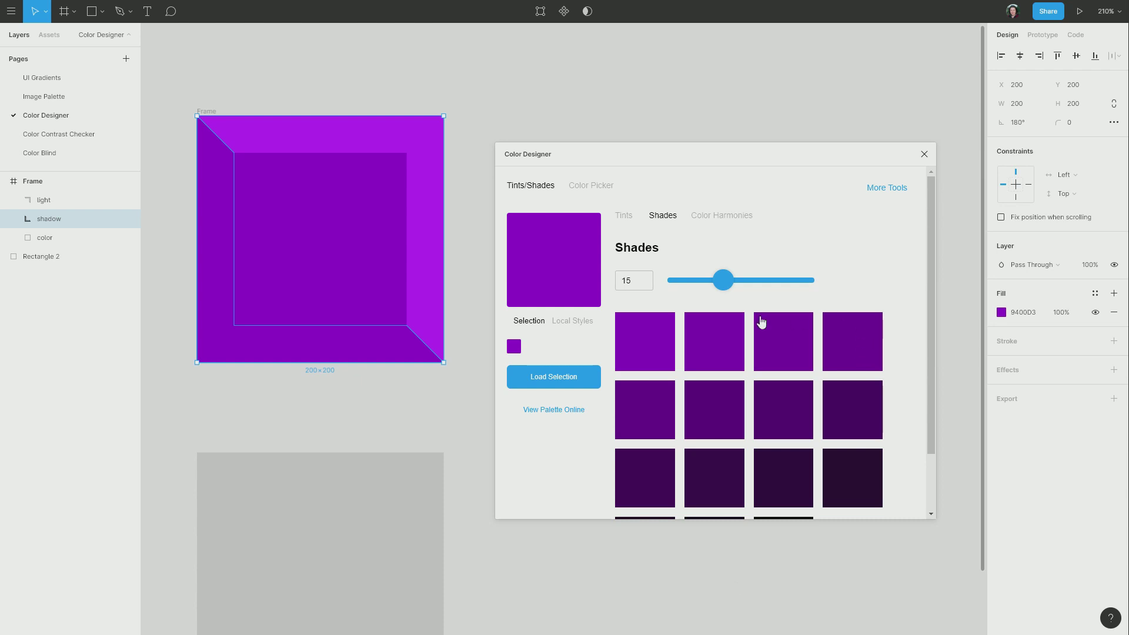
{"action": "left_click", "coordinate": [852, 339]}
{"action": "left_click", "coordinate": [693, 396]}
{"action": "left_click", "coordinate": [1026, 312]}
{"action": "key", "text": "ctrl+v"}
{"action": "key", "text": "Return"}
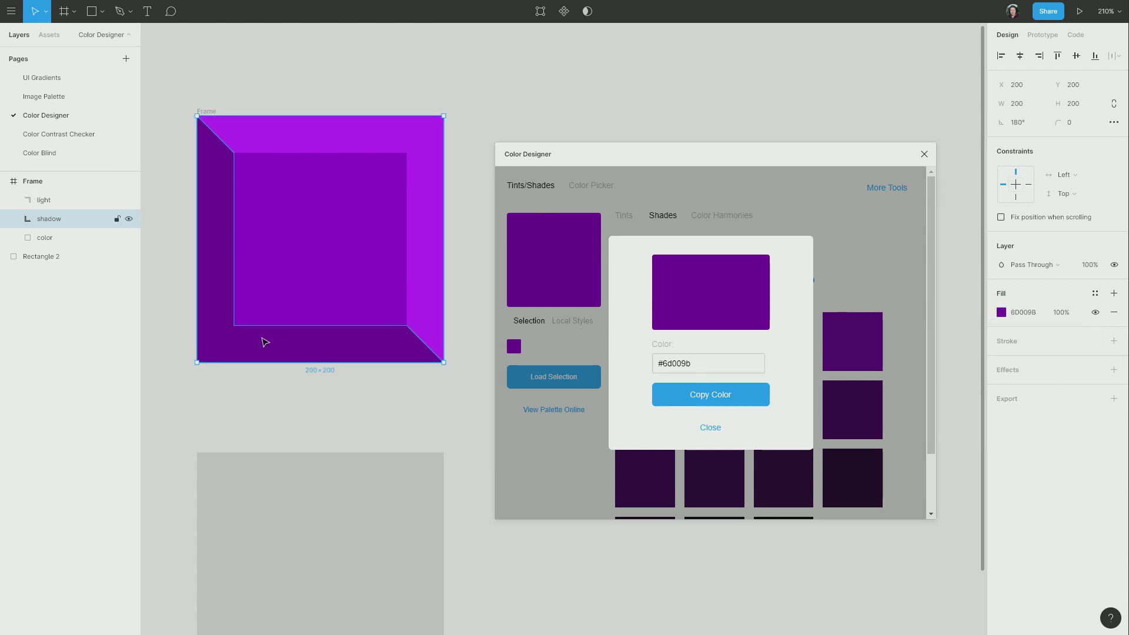
Step: Step through the purple's Analogous, Split Complementary, Triad, Square and Rectangle harmonies
{"action": "left_click", "coordinate": [388, 421]}
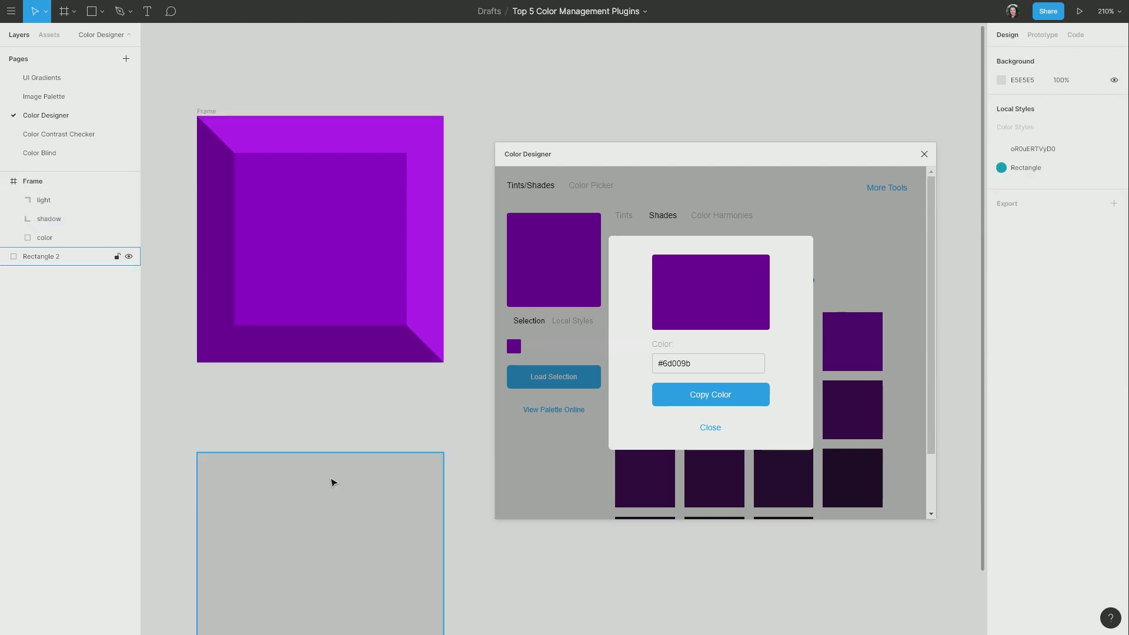
{"action": "left_click", "coordinate": [710, 428]}
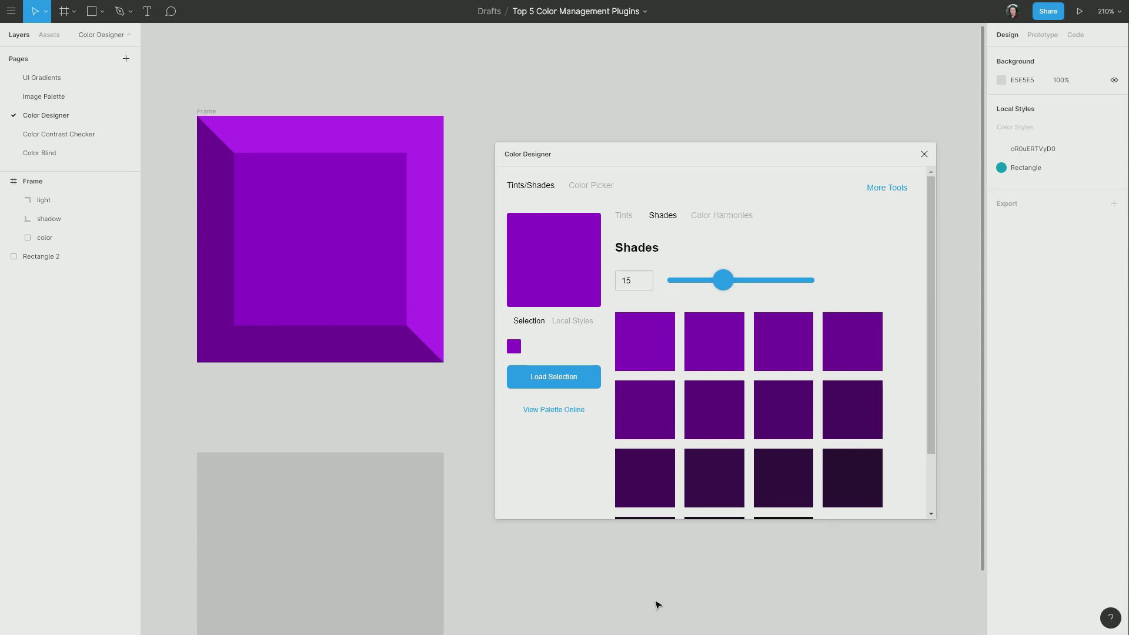
{"action": "left_click", "coordinate": [726, 222]}
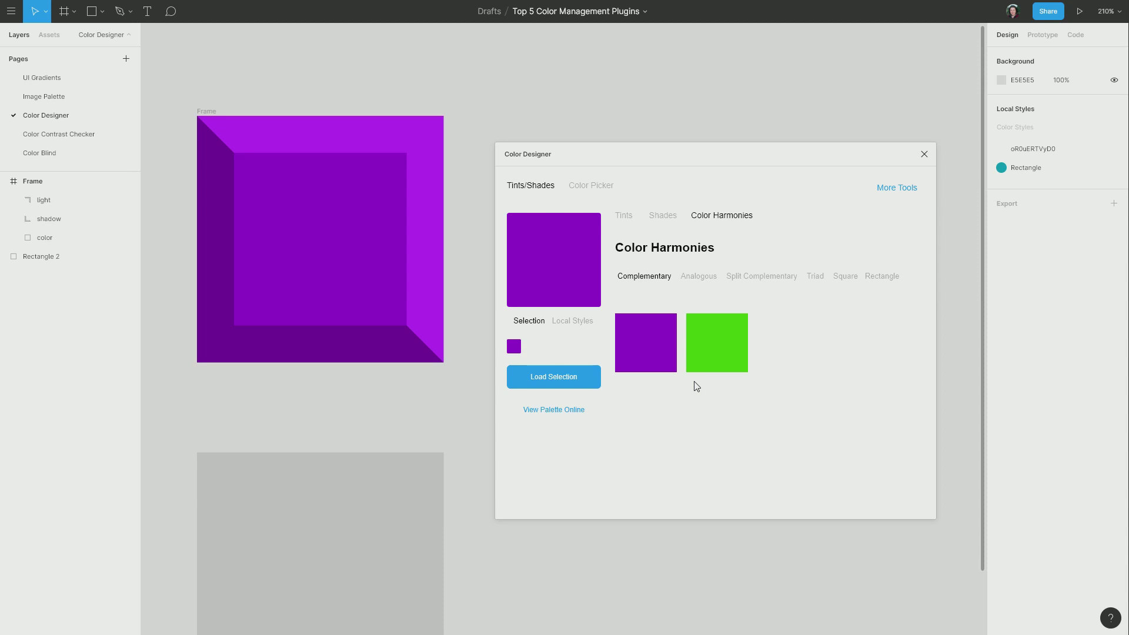
{"action": "left_click", "coordinate": [684, 279]}
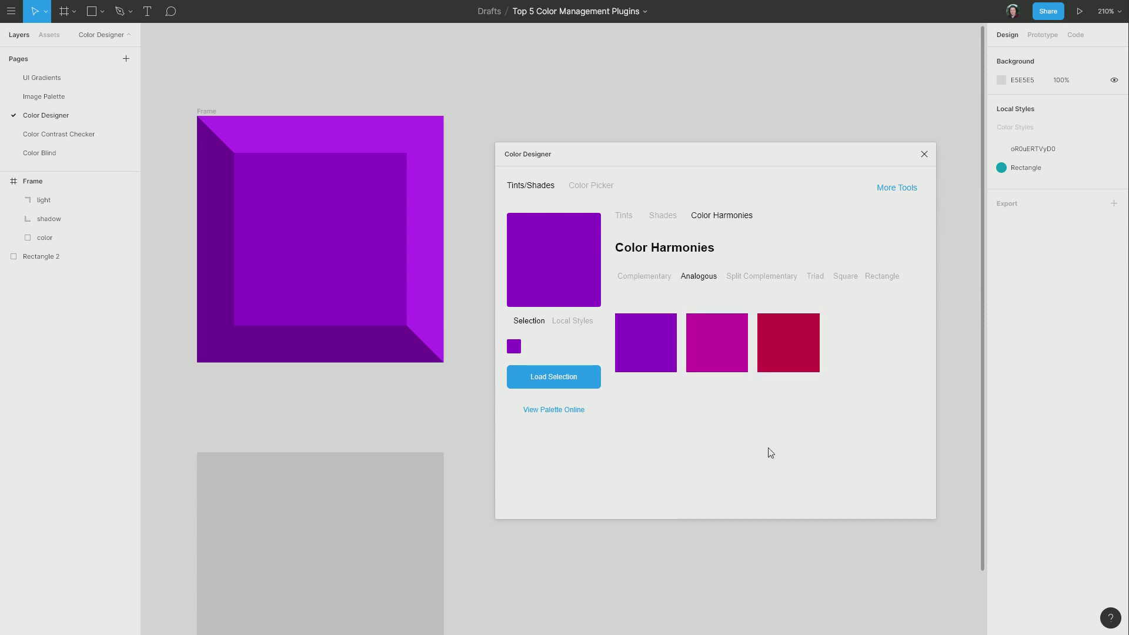
{"action": "left_click", "coordinate": [768, 279]}
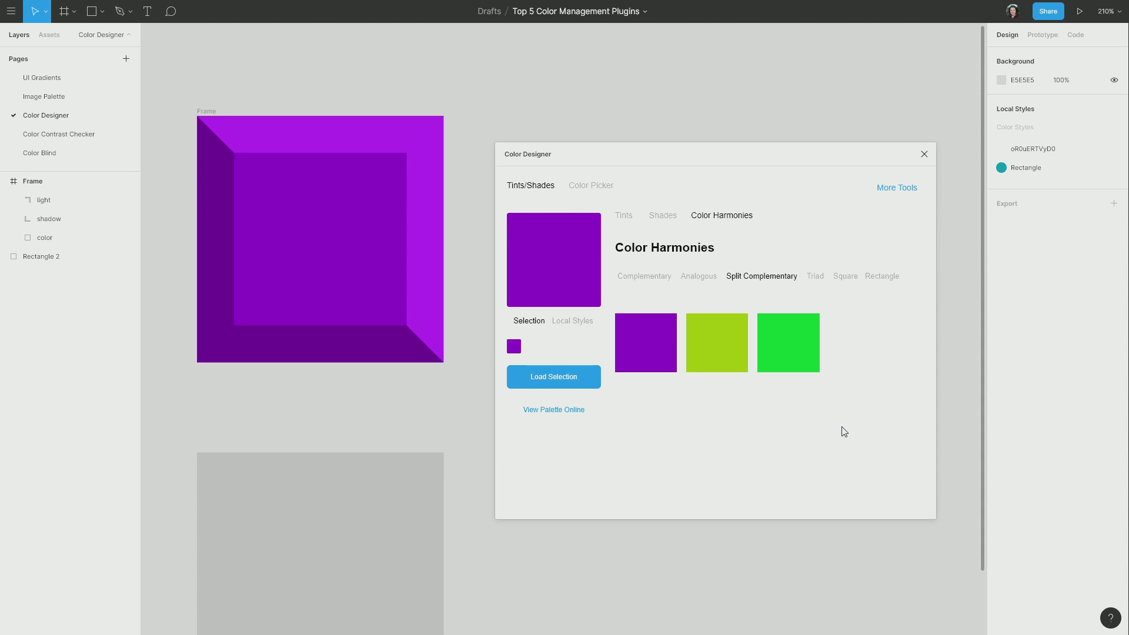
{"action": "left_click", "coordinate": [818, 278]}
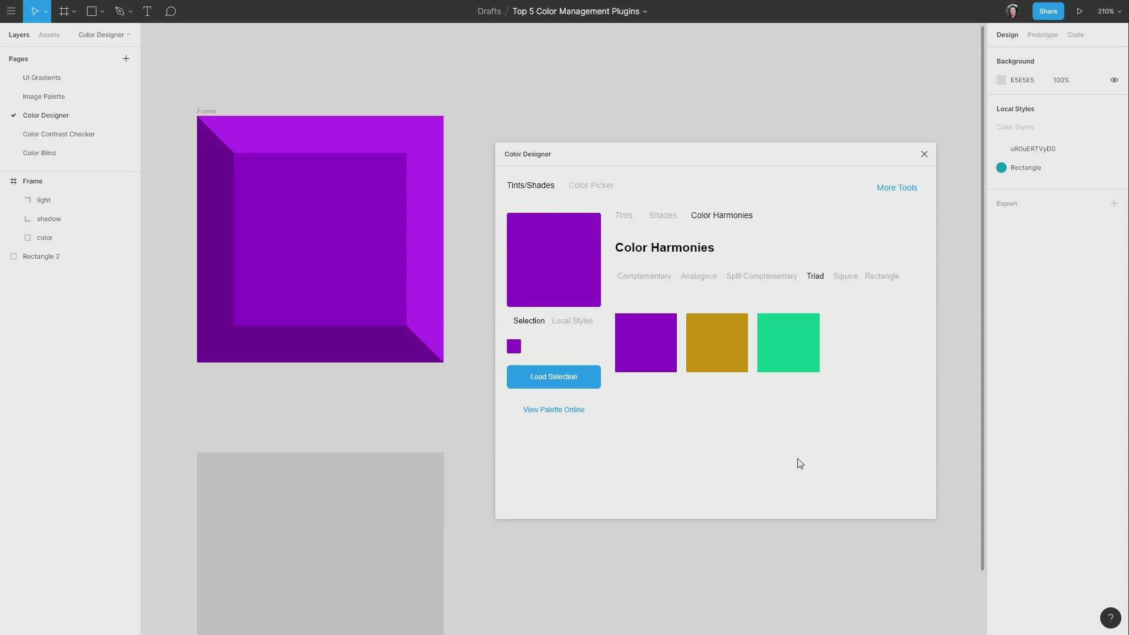
{"action": "left_click", "coordinate": [847, 278]}
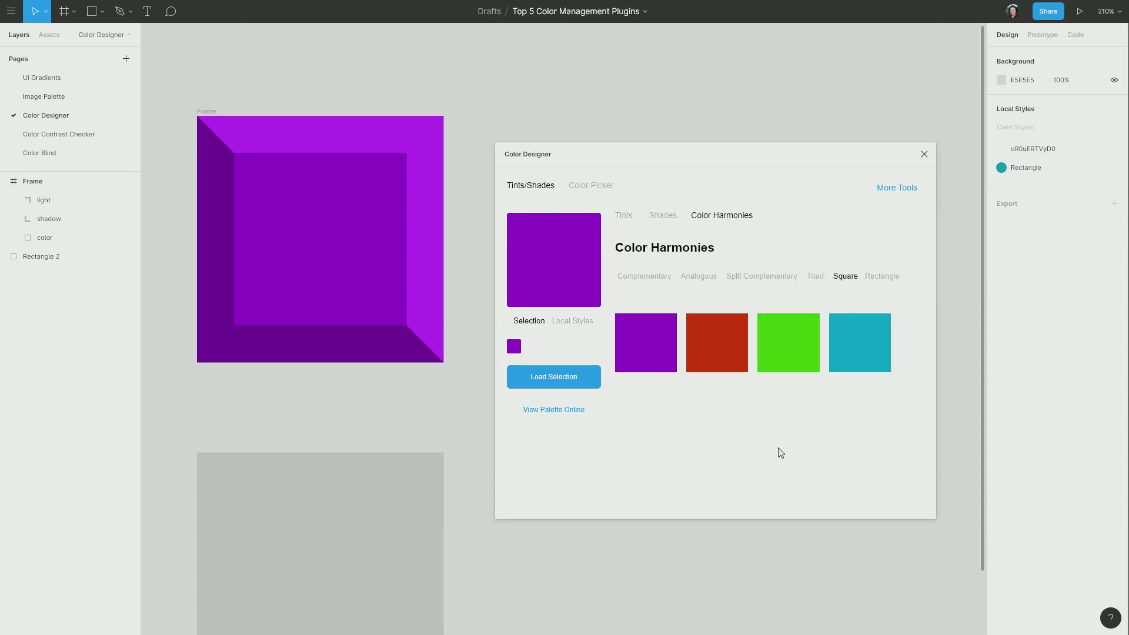
{"action": "left_click", "coordinate": [885, 279]}
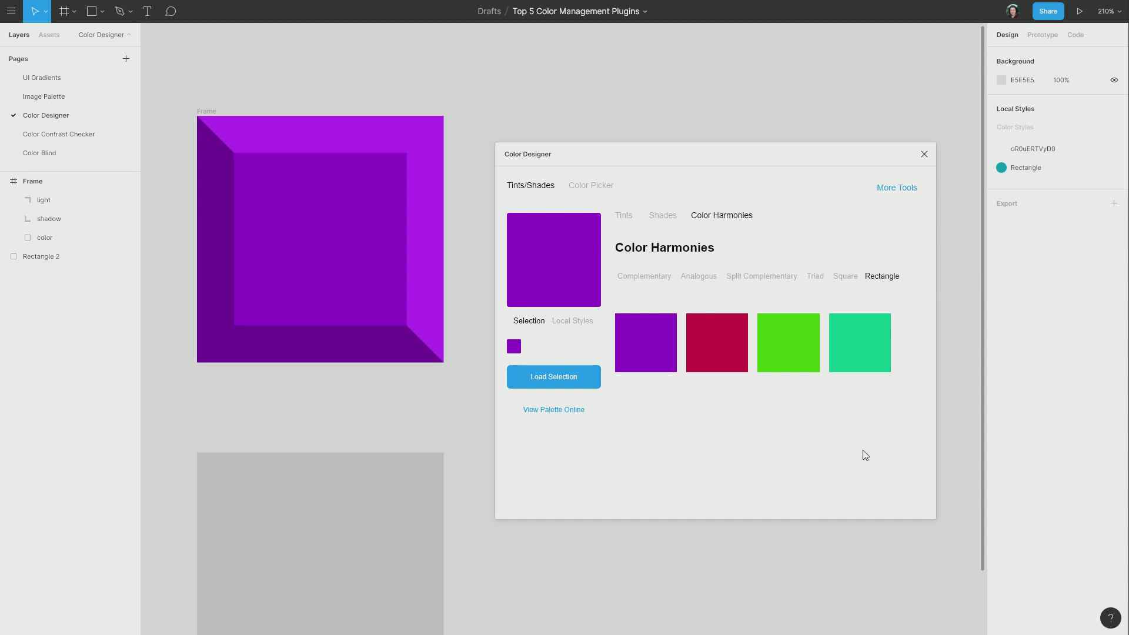
Step: Fill Rectangle 2 with the Split Complementary yellow-green A8D300 copied from Color Designer
{"action": "scroll", "coordinate": [413, 358], "scroll_direction": "down", "scroll_amount": 3}
{"action": "left_click", "coordinate": [327, 391]}
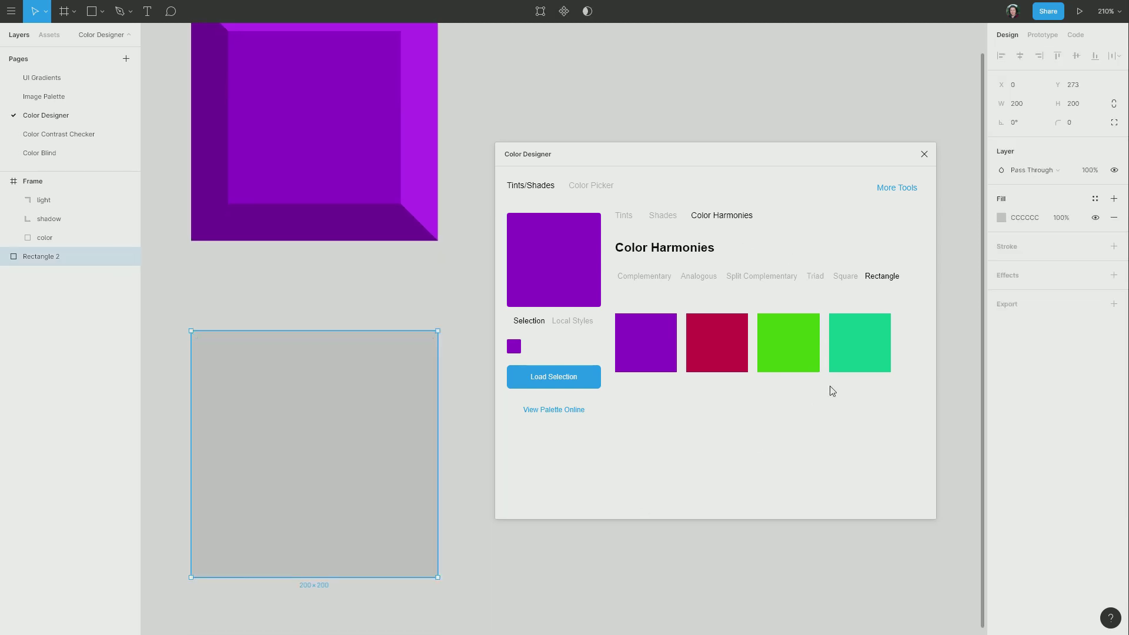
{"action": "left_click", "coordinate": [740, 275]}
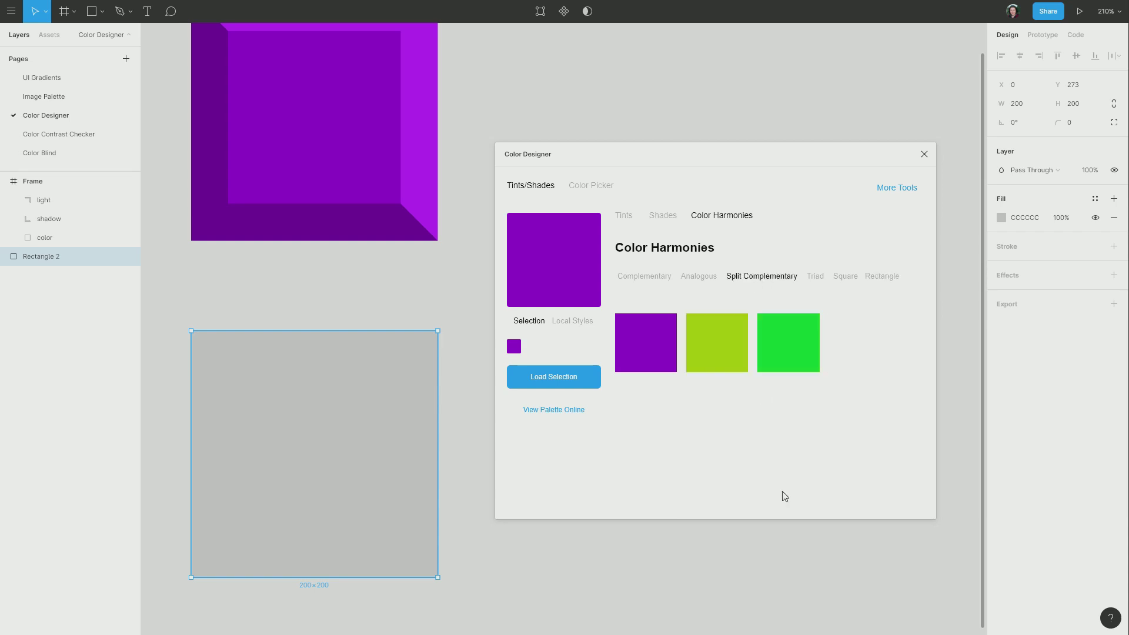
{"action": "left_click", "coordinate": [729, 356]}
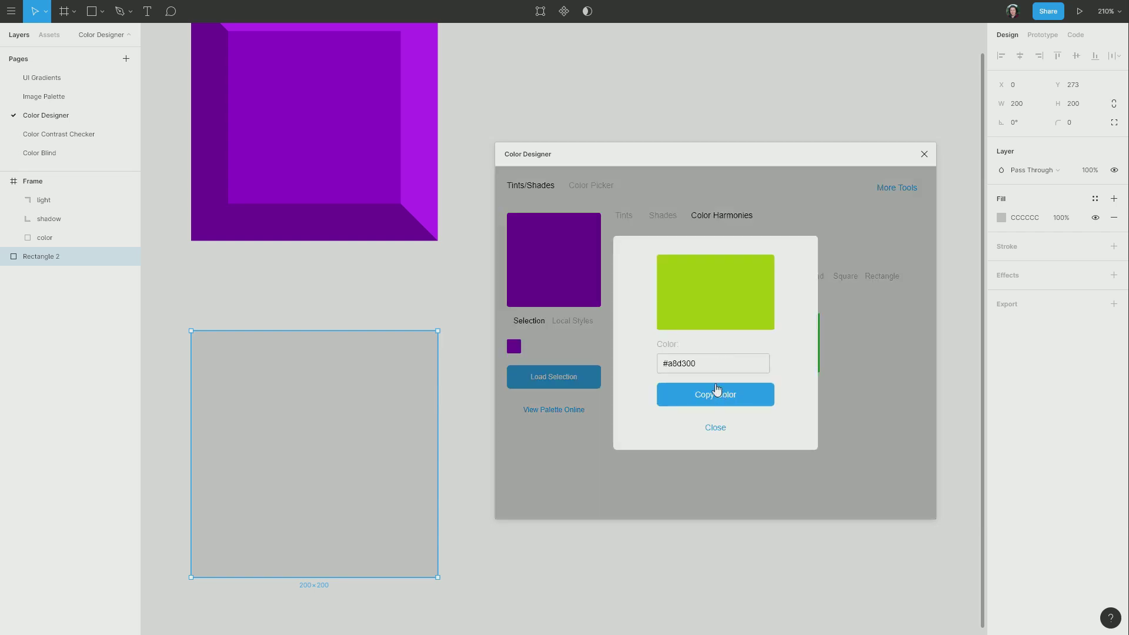
{"action": "left_click", "coordinate": [716, 398]}
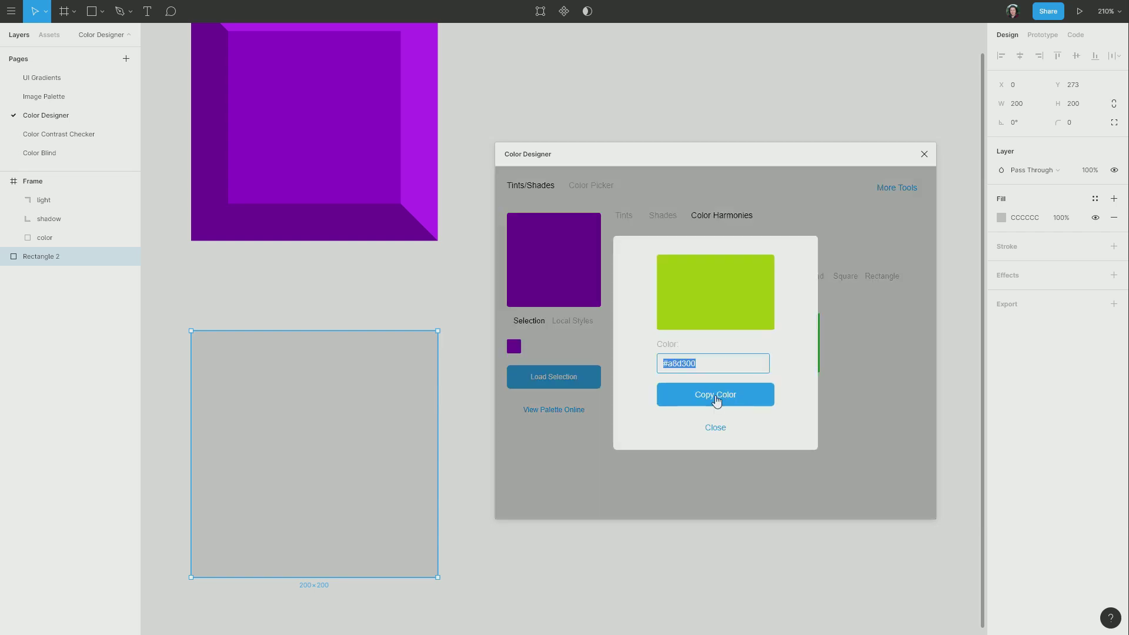
{"action": "left_click", "coordinate": [1038, 218]}
{"action": "key", "text": "ctrl+v"}
{"action": "key", "text": "Return"}
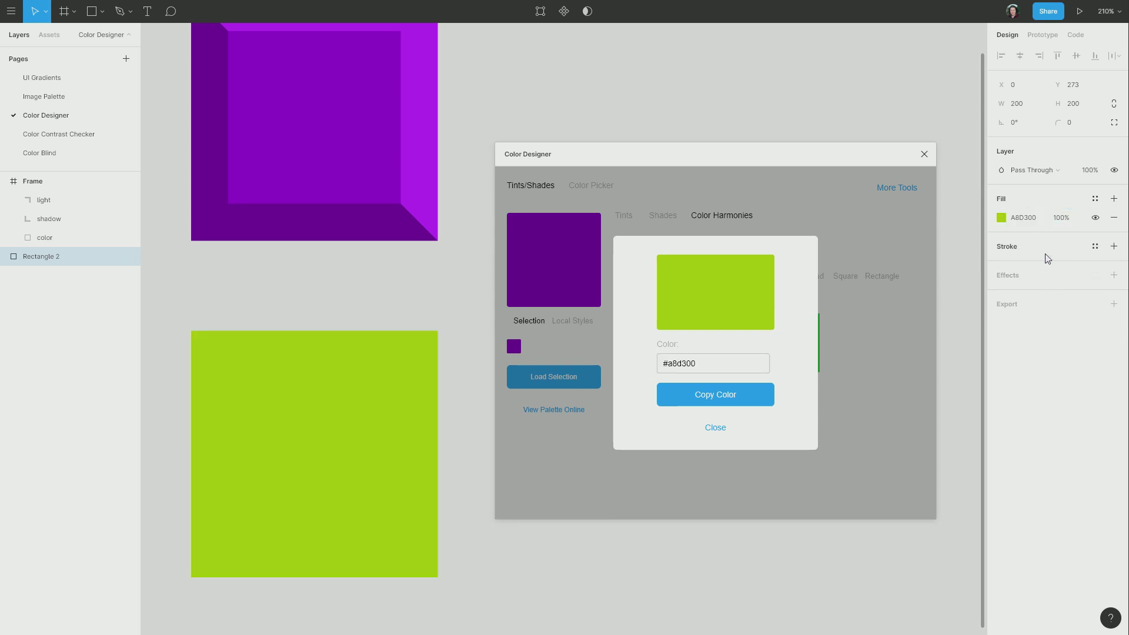
{"action": "left_click", "coordinate": [714, 428]}
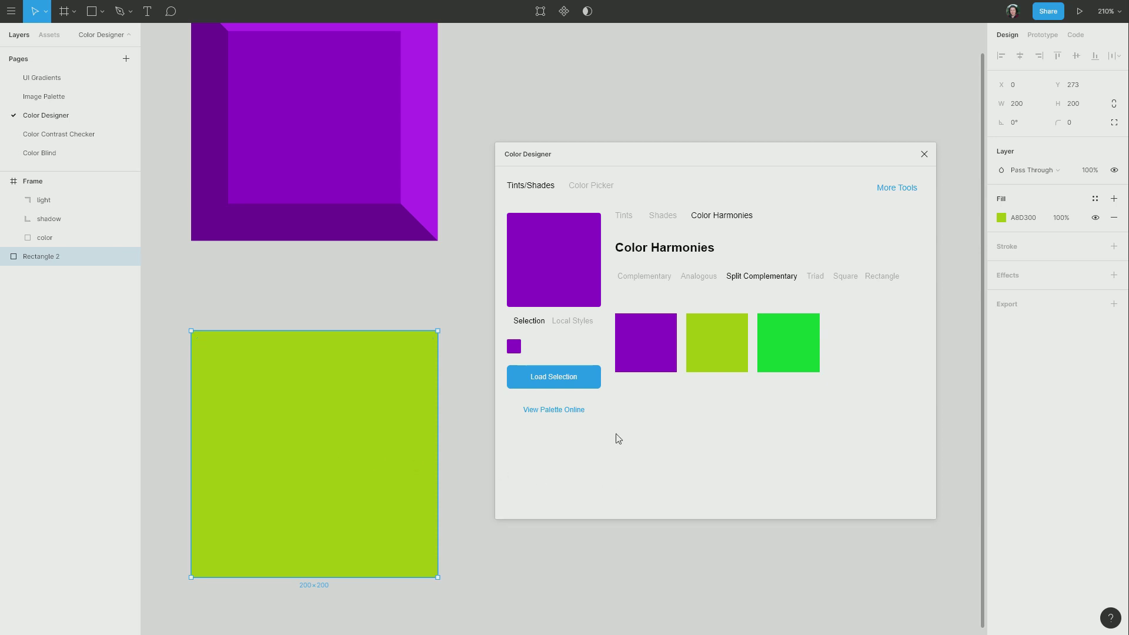
Step: Load the green rectangle into Color Designer and view its complementary, tints and shades
{"action": "left_click", "coordinate": [560, 384]}
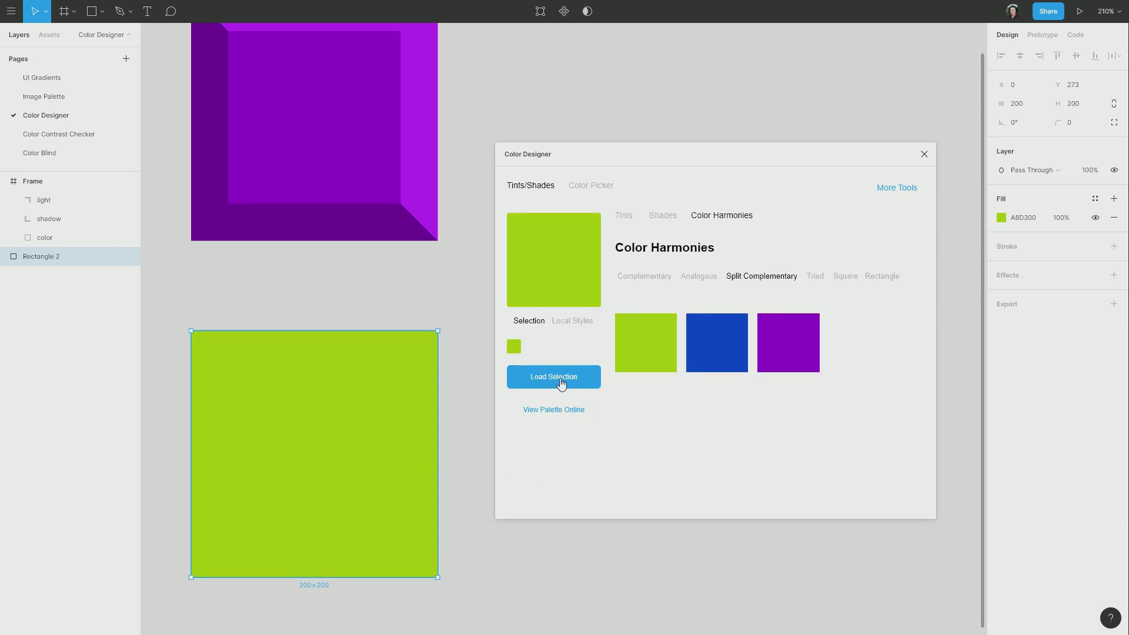
{"action": "left_click", "coordinate": [639, 281]}
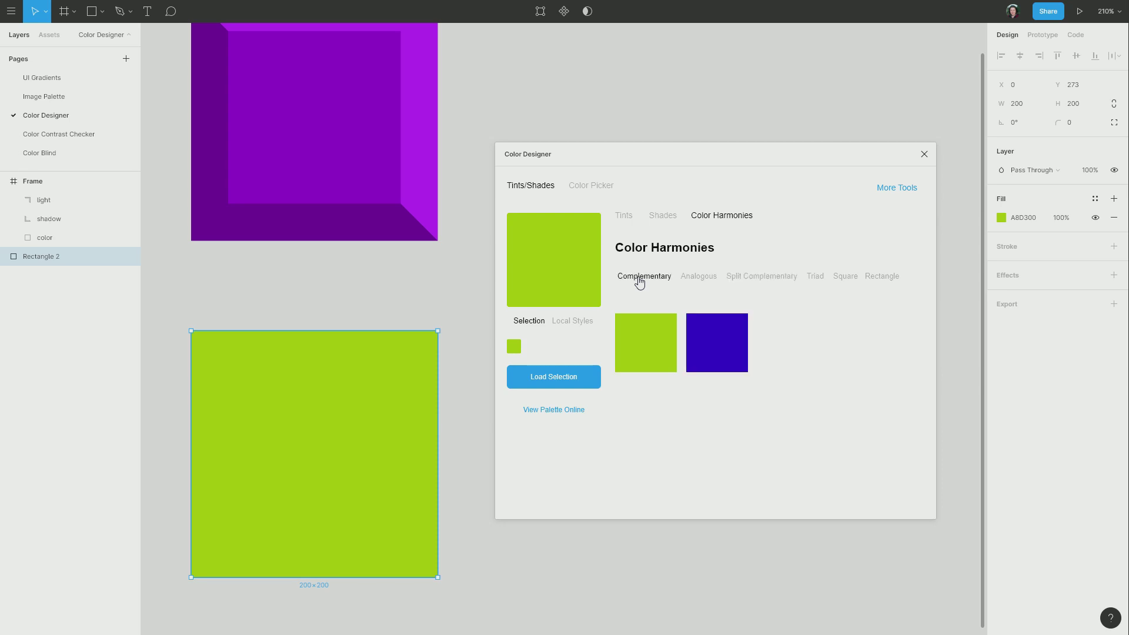
{"action": "left_click", "coordinate": [621, 218]}
{"action": "left_click", "coordinate": [665, 218]}
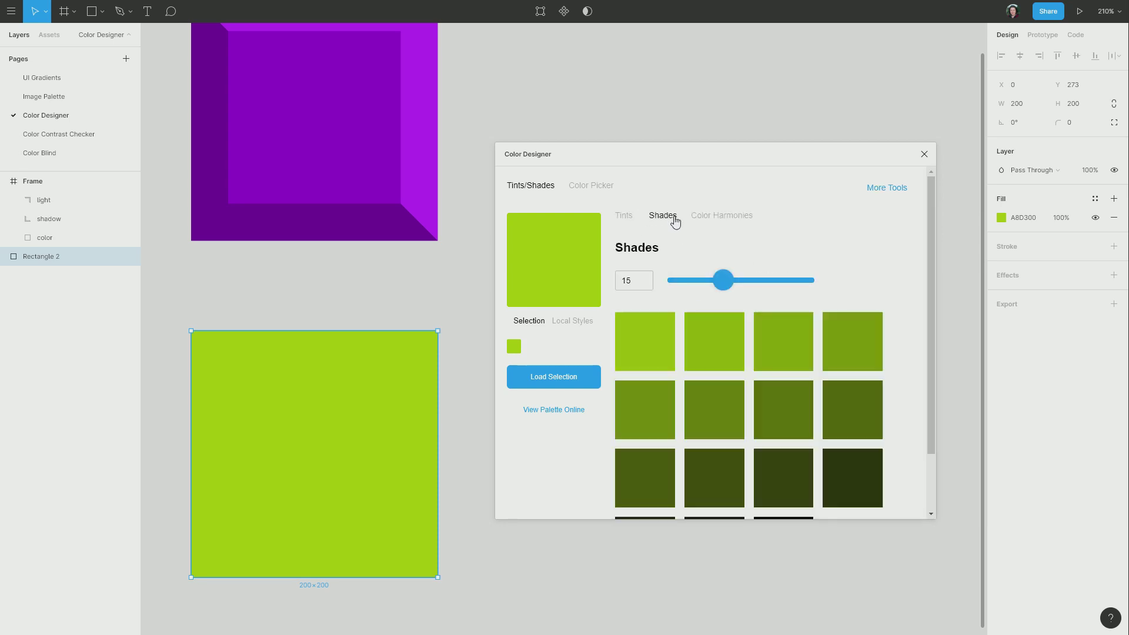
Step: Show Color Designer's colour harmonies for the green
{"action": "left_click", "coordinate": [735, 219]}
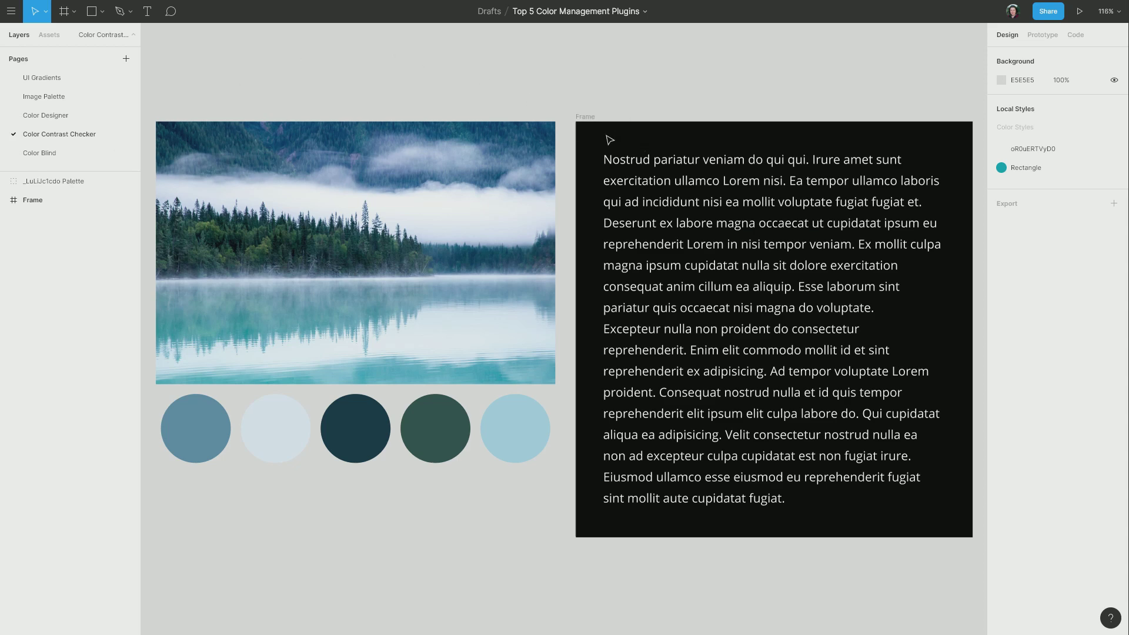
Step: Set the text frame's background to the dark navy sampled from a palette circle
{"action": "left_click", "coordinate": [587, 118]}
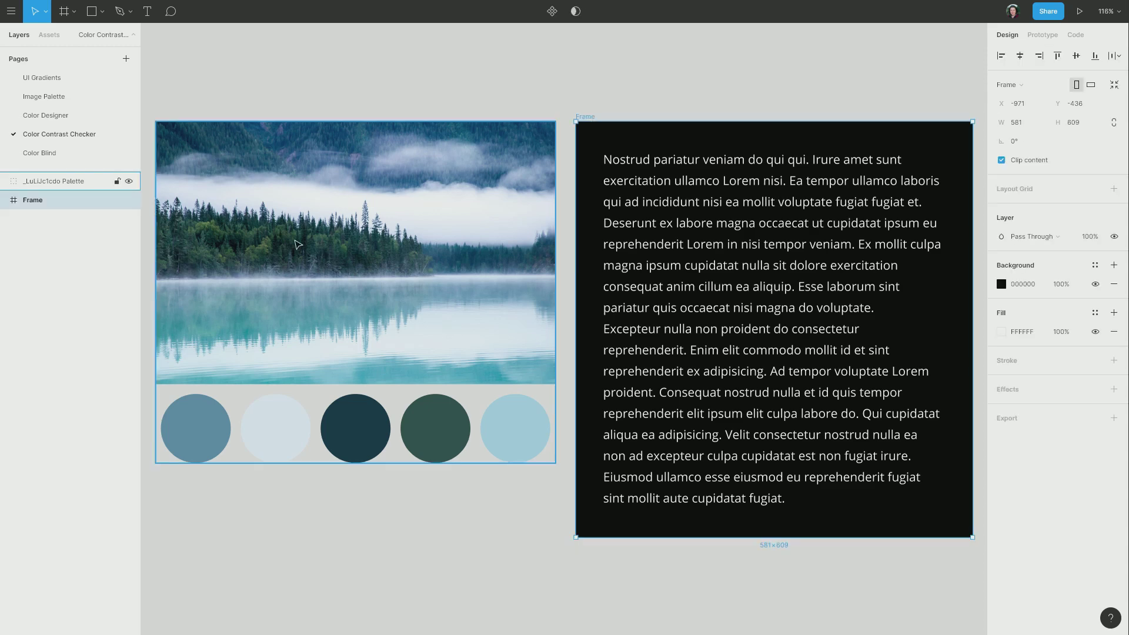
{"action": "left_click", "coordinate": [4, 200]}
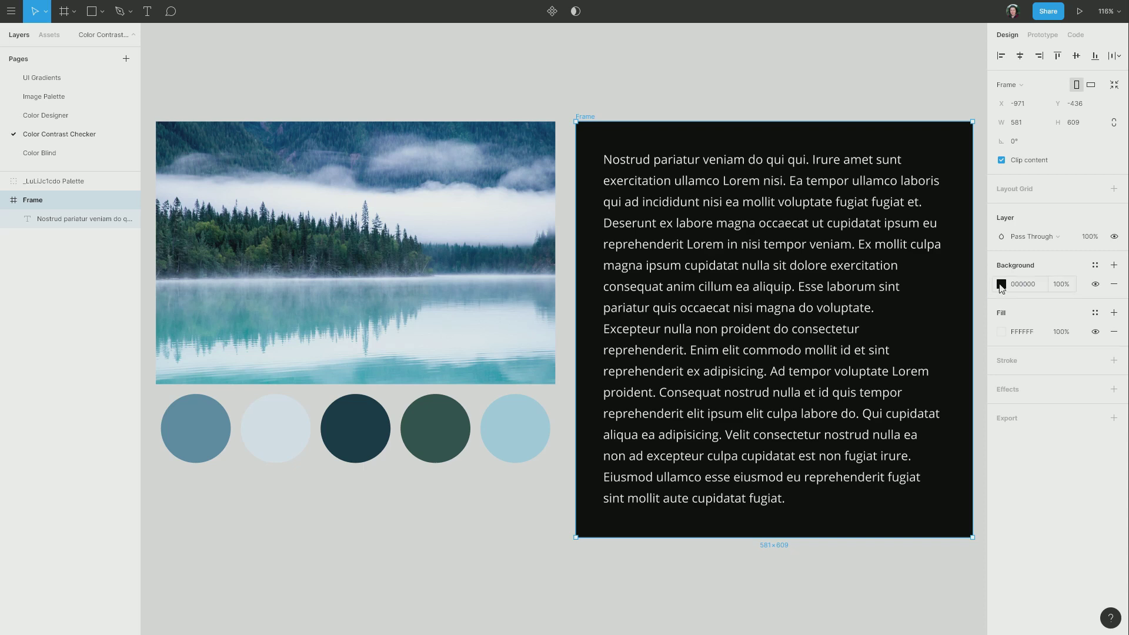
{"action": "left_click", "coordinate": [1002, 285]}
{"action": "left_click", "coordinate": [863, 462]}
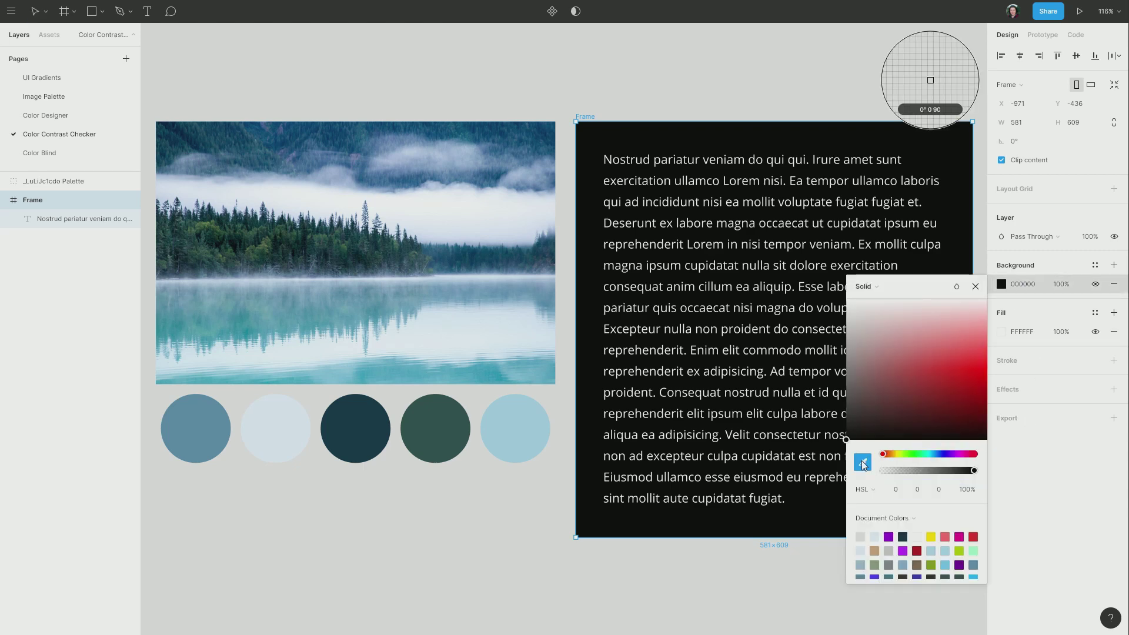
{"action": "left_click", "coordinate": [353, 425]}
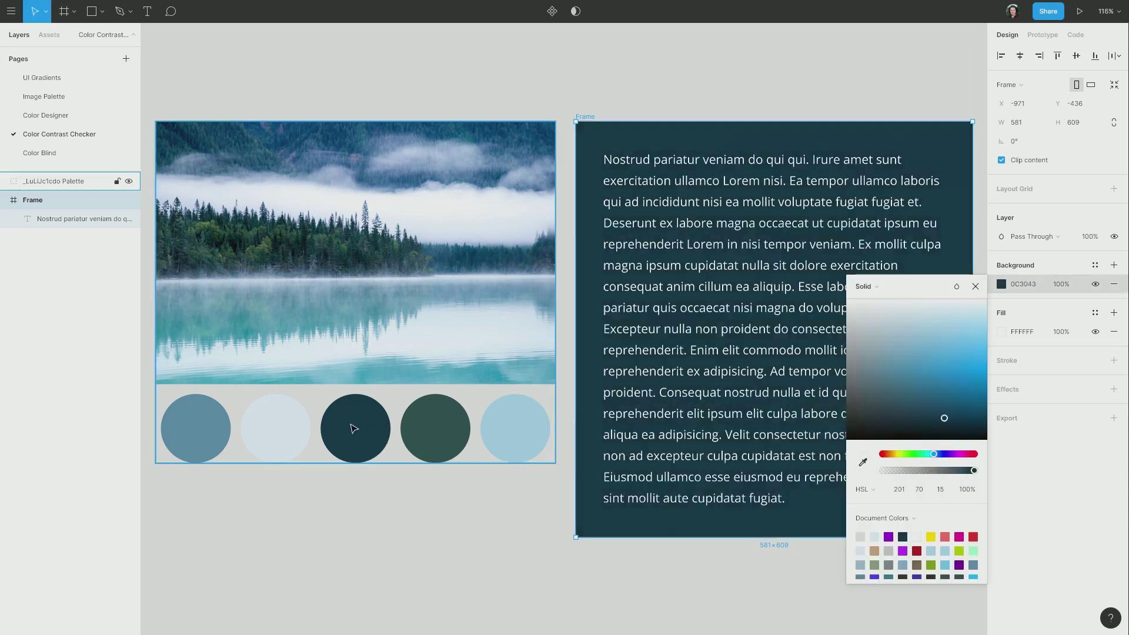
Step: Recolour the paragraph text with the blue-grey sampled from the first palette circle
{"action": "left_click", "coordinate": [792, 211]}
{"action": "left_click", "coordinate": [1001, 445]}
{"action": "left_click", "coordinate": [863, 504]}
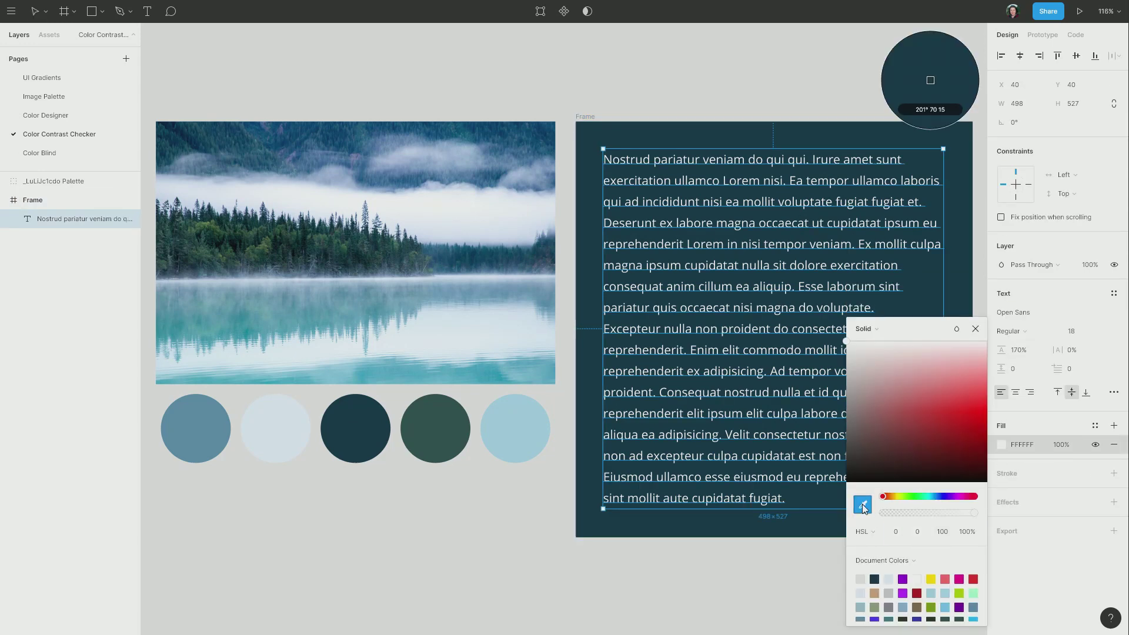
{"action": "left_click", "coordinate": [203, 427]}
{"action": "left_click", "coordinate": [598, 553]}
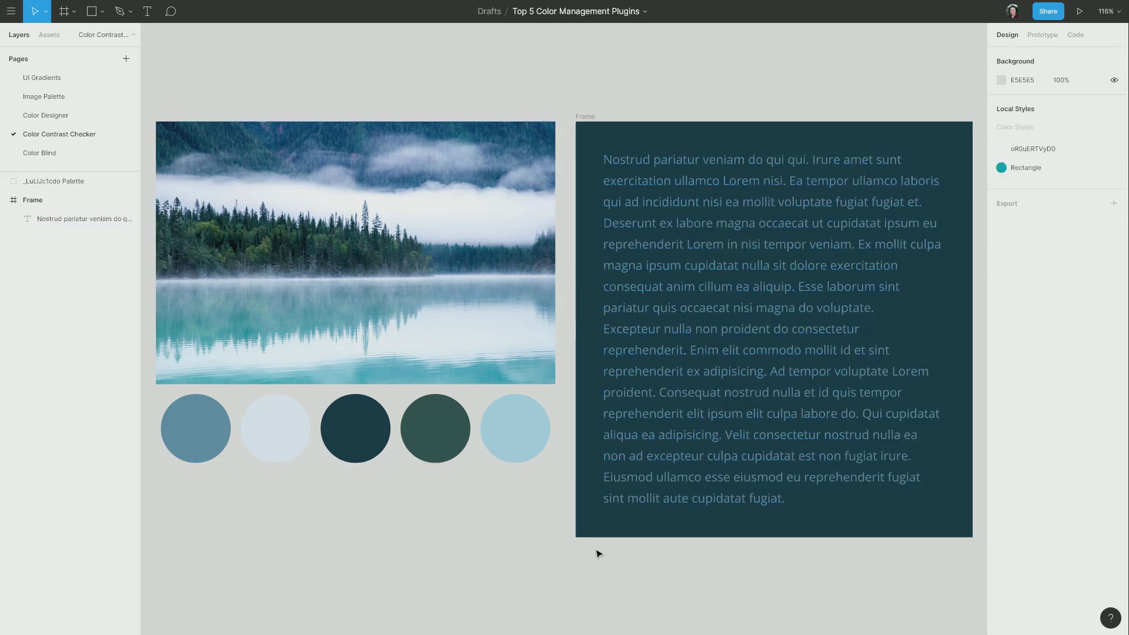
Step: Run Color Contrast Checker on the text frame and check its text contrast
{"action": "left_click", "coordinate": [587, 118]}
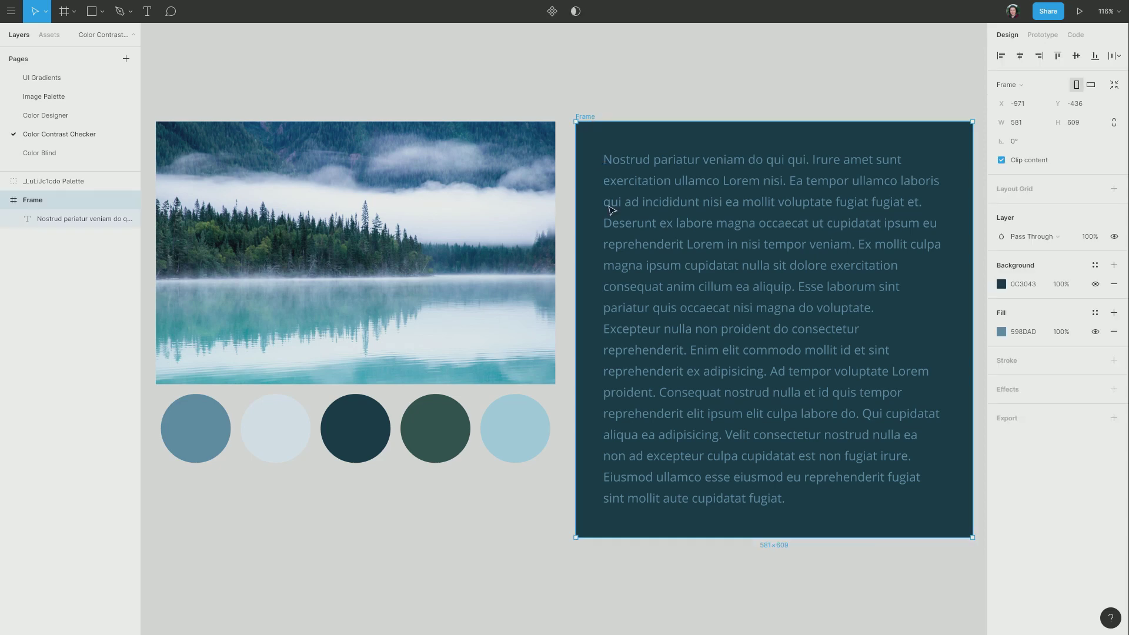
{"action": "right_click", "coordinate": [591, 150]}
{"action": "mouse_move", "coordinate": [638, 389]}
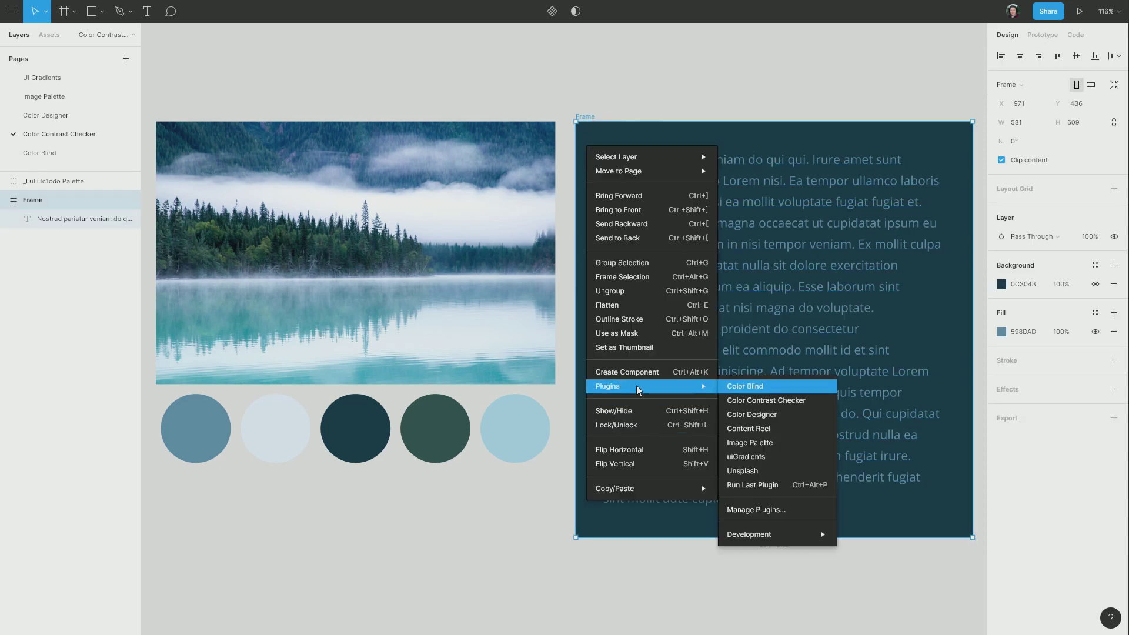
{"action": "left_click", "coordinate": [802, 404]}
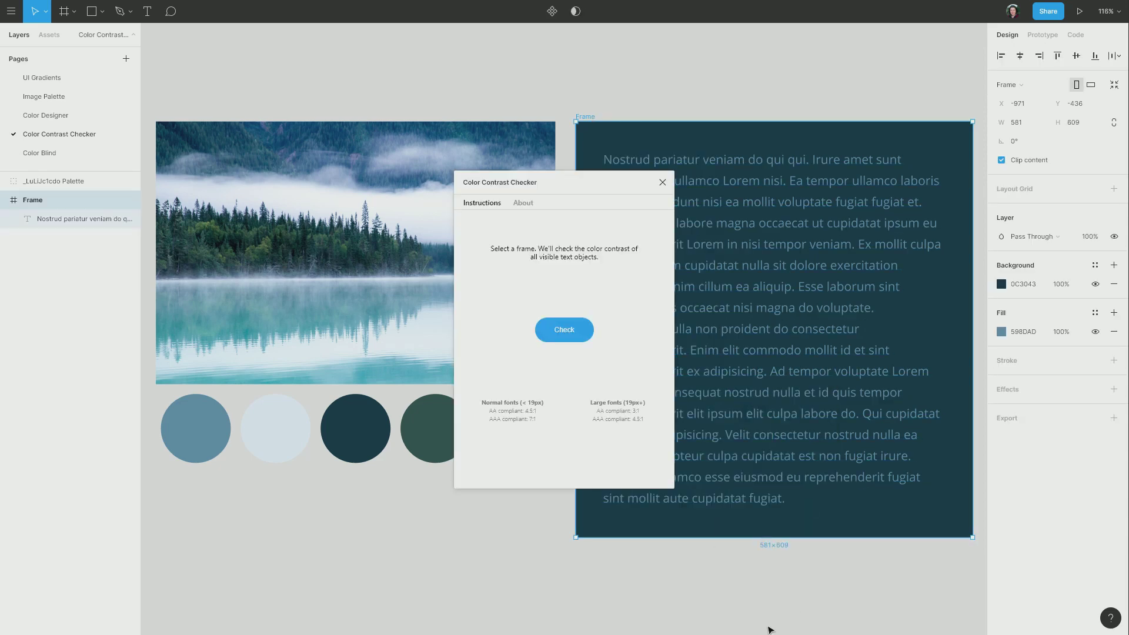
{"action": "left_click", "coordinate": [572, 336]}
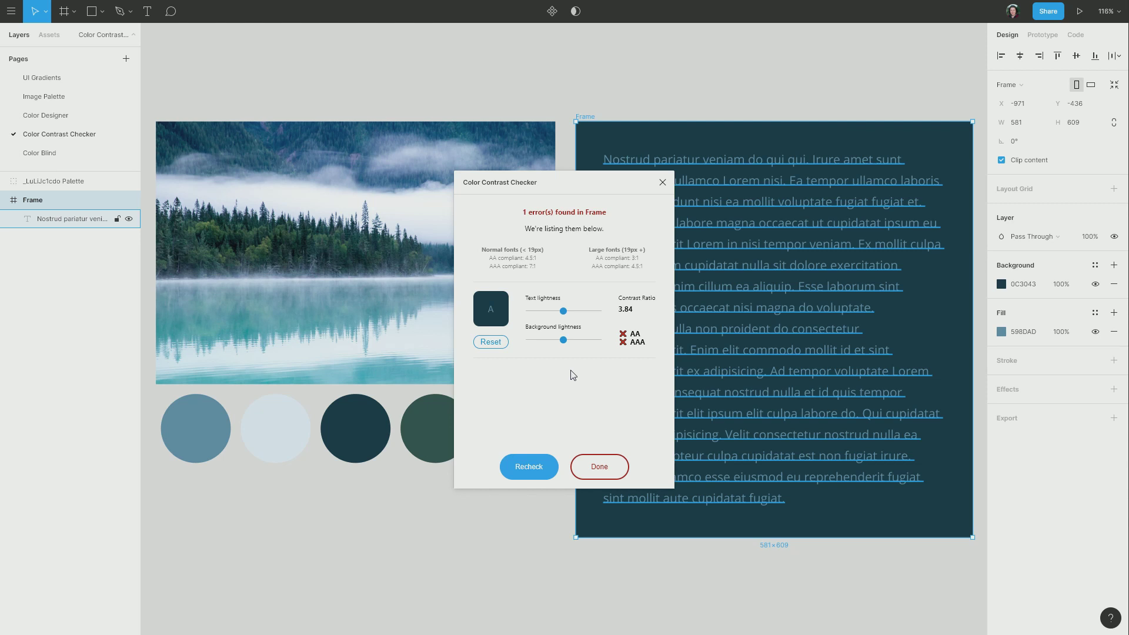
Step: Lighten the text and darken the background to 210316 for a 9.95 AAA-passing ratio
{"action": "left_click_drag", "start_coordinate": [563, 312], "coordinate": [570, 314]}
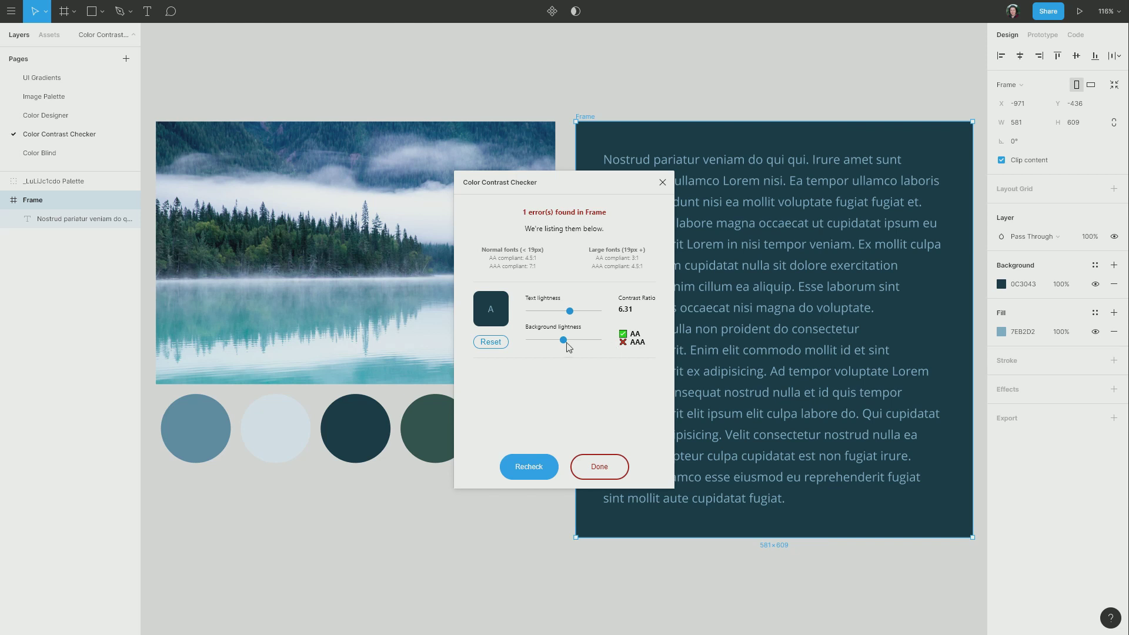
{"action": "left_click_drag", "start_coordinate": [564, 345], "coordinate": [556, 345]}
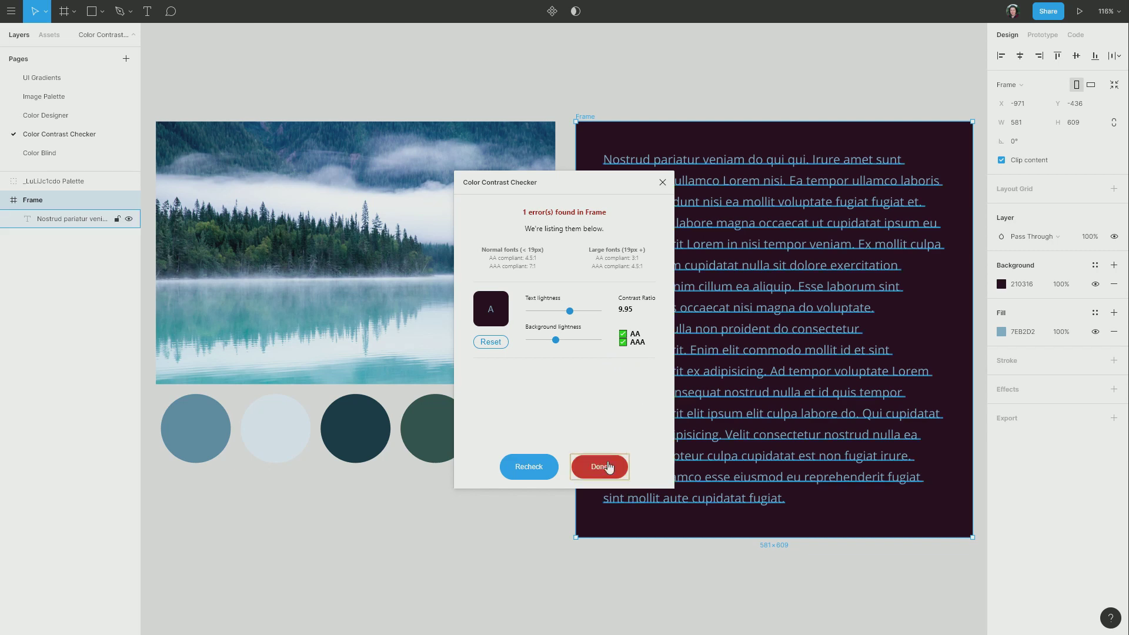
{"action": "left_click", "coordinate": [604, 466]}
{"action": "left_click", "coordinate": [565, 331]}
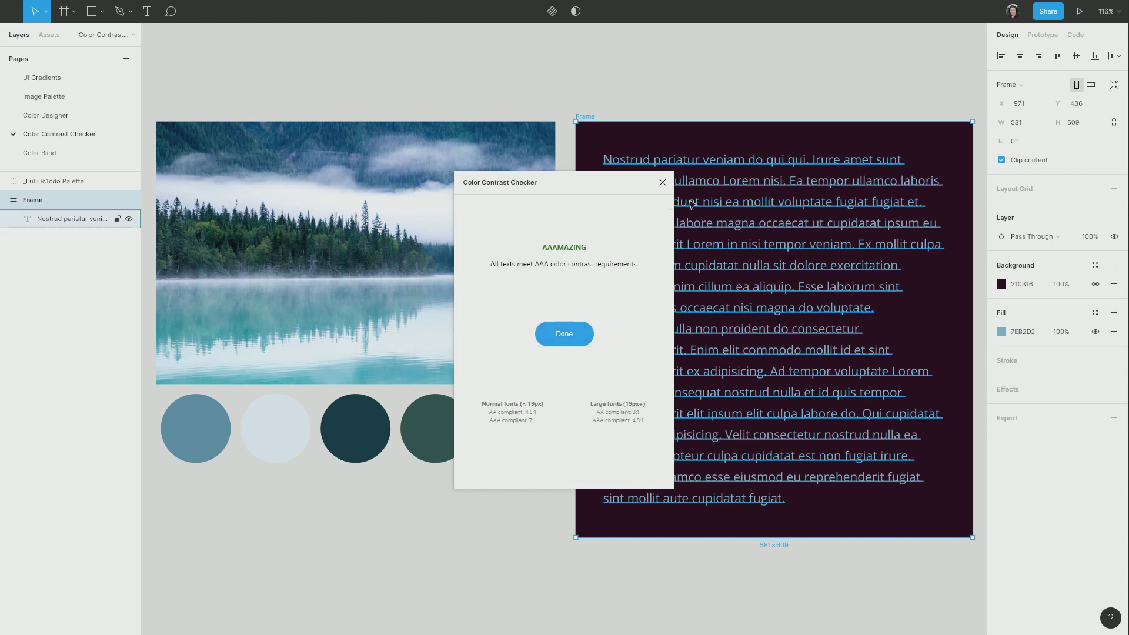
Step: Close the checker and set the frame background back to the navy circle's 0C3043
{"action": "left_click", "coordinate": [662, 182]}
{"action": "left_click", "coordinate": [648, 585]}
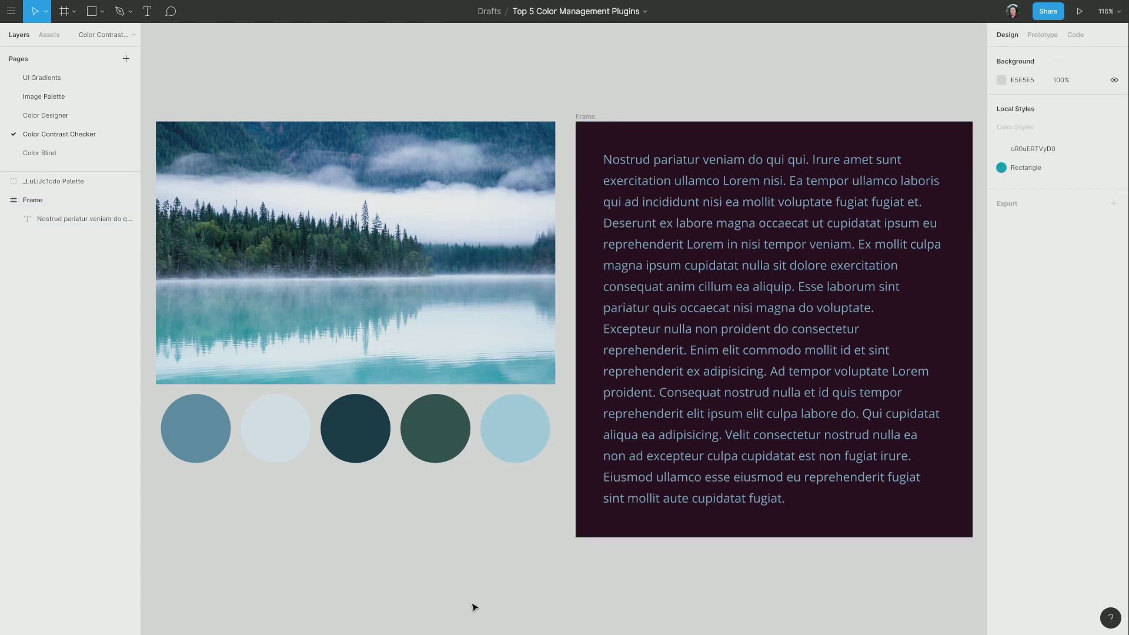
{"action": "left_click", "coordinate": [586, 117]}
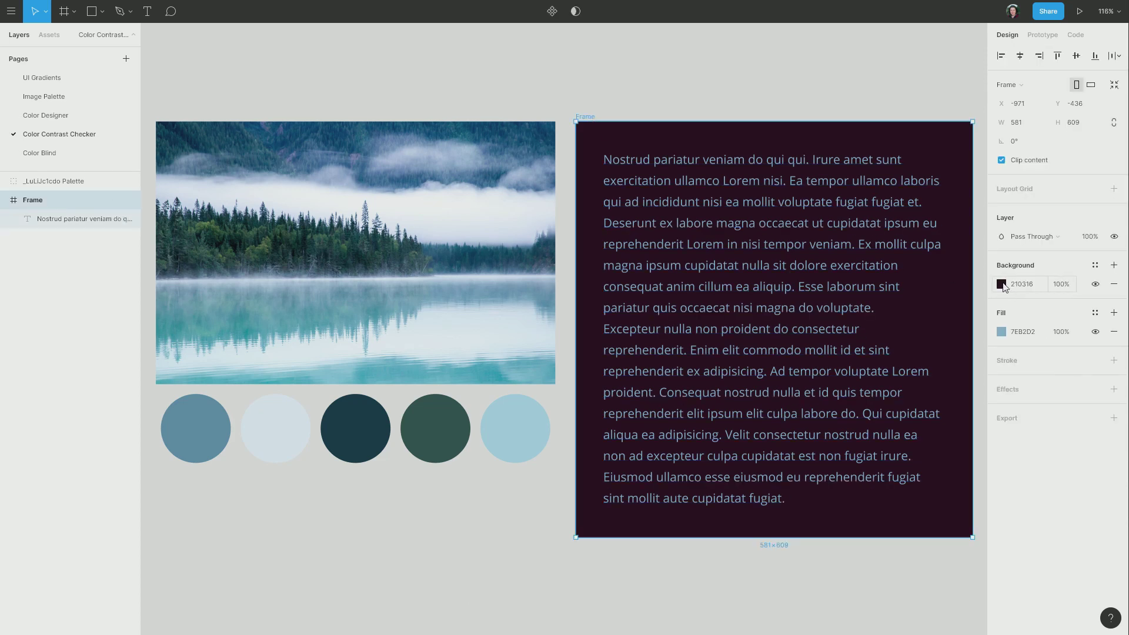
{"action": "left_click", "coordinate": [1001, 284]}
{"action": "left_click", "coordinate": [863, 462]}
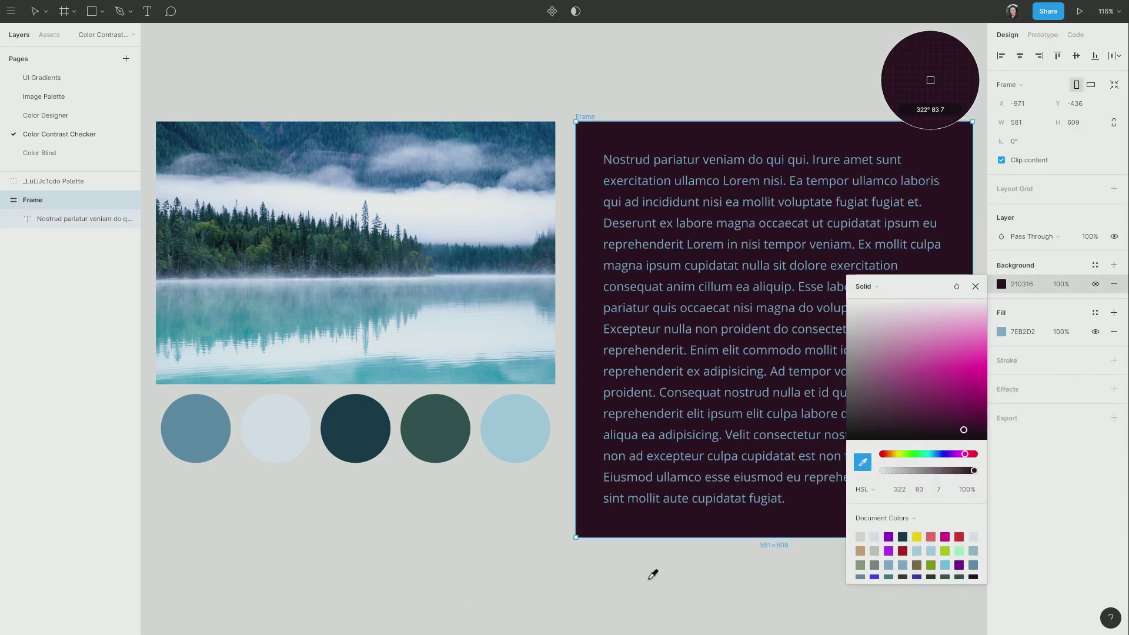
{"action": "left_click", "coordinate": [363, 429]}
Step: Recolour the paragraph text pale blue E3EFFA sampled from the light palette circle
{"action": "left_click", "coordinate": [692, 189]}
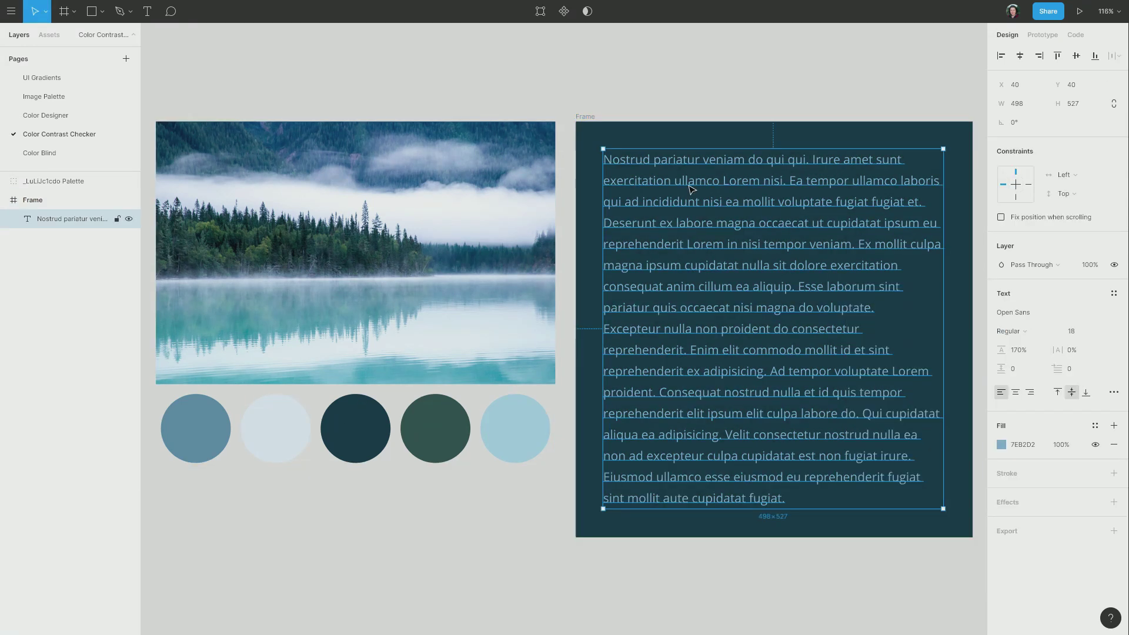
{"action": "left_click", "coordinate": [1009, 447]}
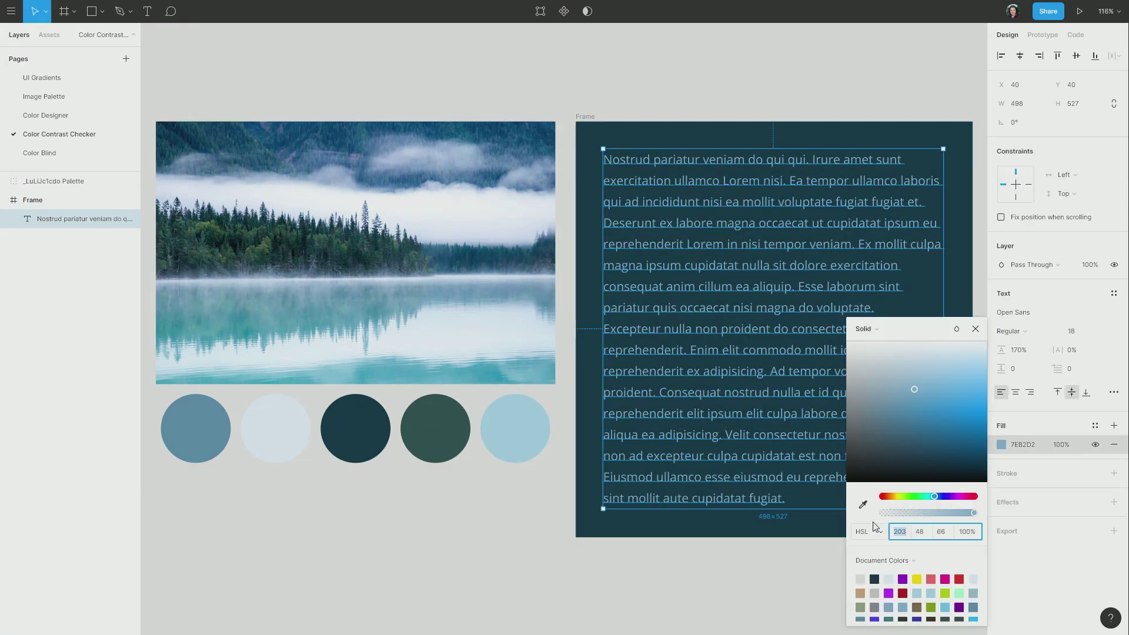
{"action": "left_click", "coordinate": [863, 504]}
{"action": "left_click", "coordinate": [292, 412]}
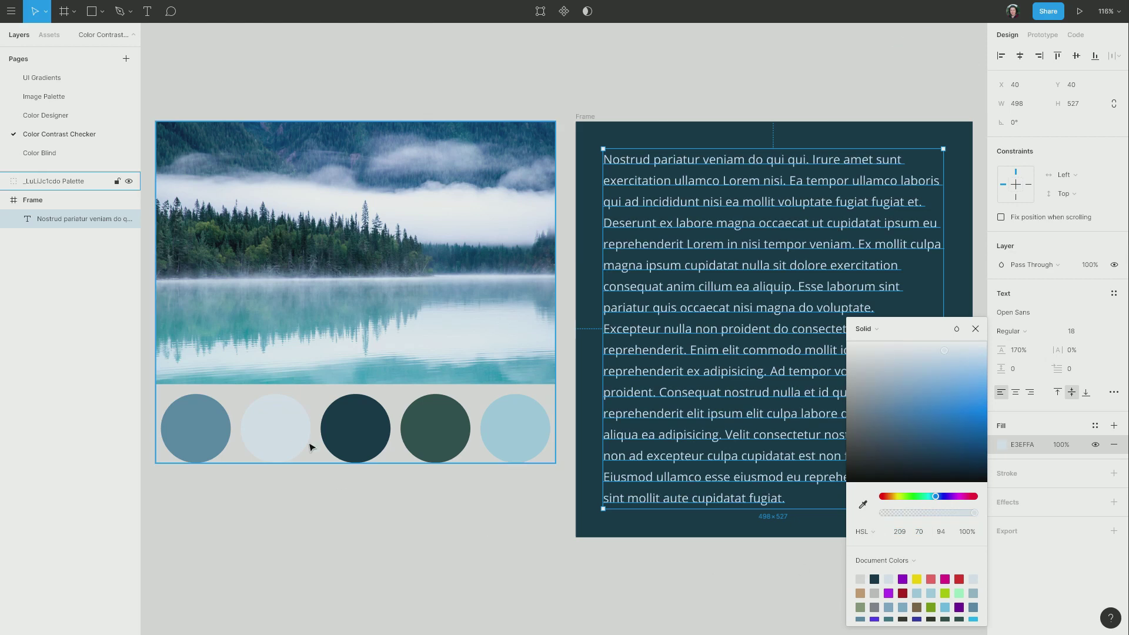
{"action": "left_click", "coordinate": [594, 576]}
Step: Run Color Contrast Checker on the navy 0C3043 frame with E3EFFA text, then close it
{"action": "left_click", "coordinate": [583, 117]}
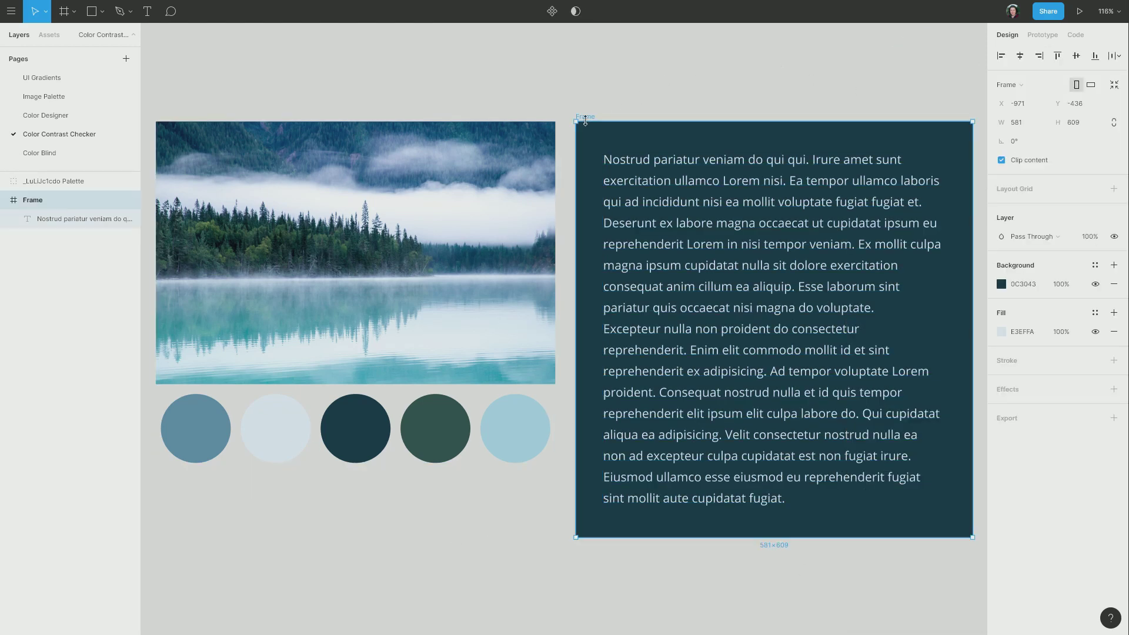
{"action": "right_click", "coordinate": [610, 131]}
{"action": "mouse_move", "coordinate": [676, 371]}
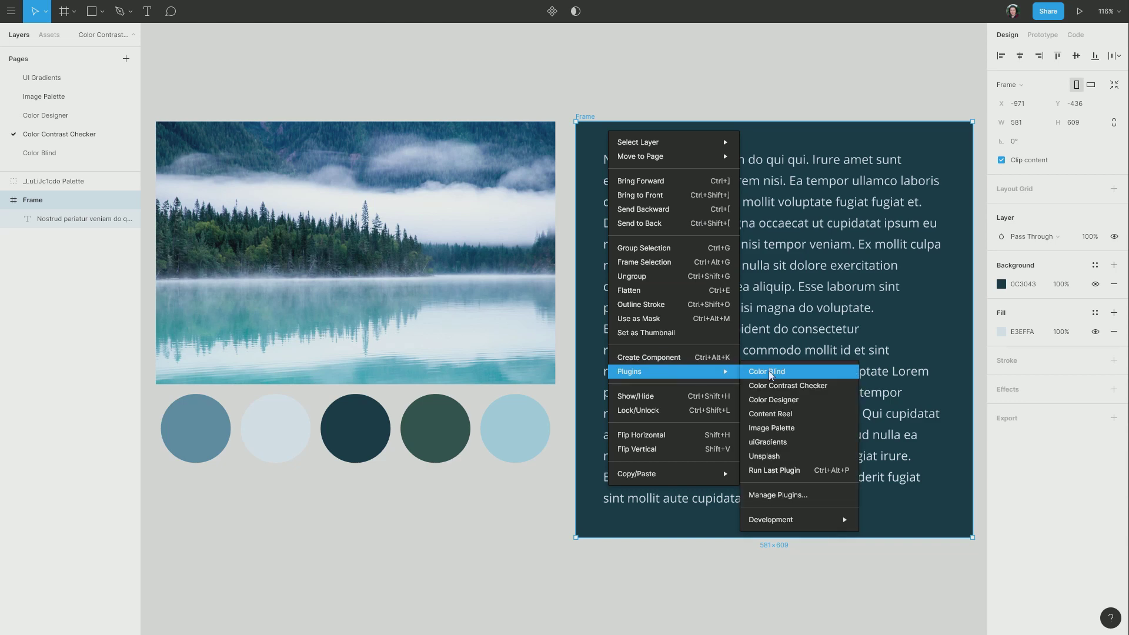
{"action": "left_click", "coordinate": [791, 387]}
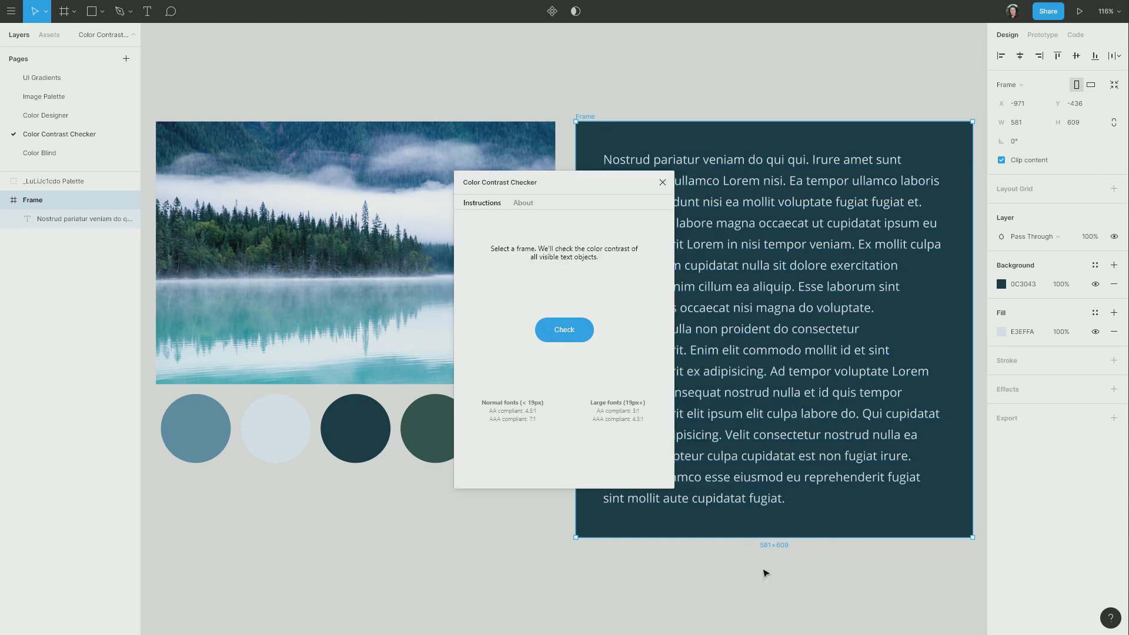
{"action": "left_click", "coordinate": [565, 334]}
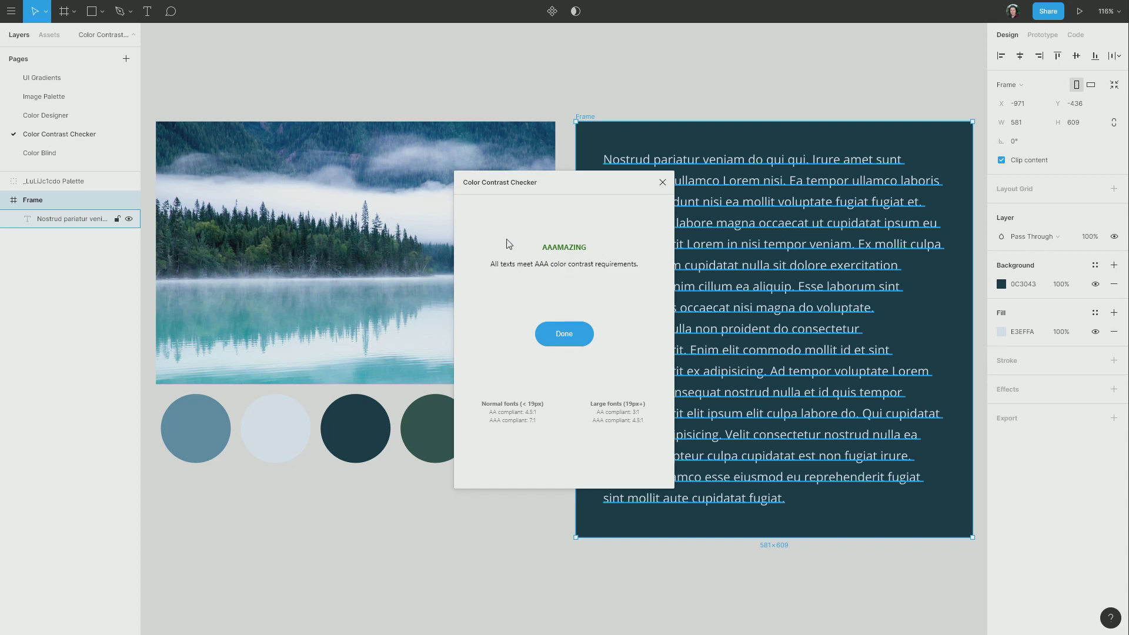
{"action": "left_click", "coordinate": [663, 182]}
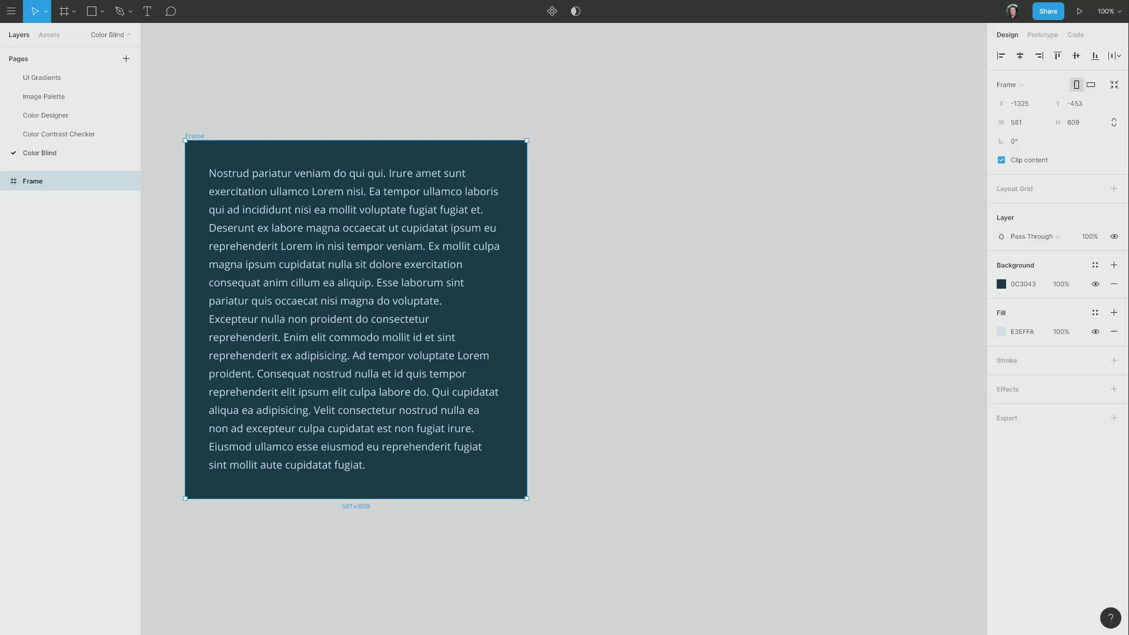
Step: Launch the Color Blind plugin on the navy text frame, keeping all eight vision types ticked
{"action": "right_click", "coordinate": [200, 156]}
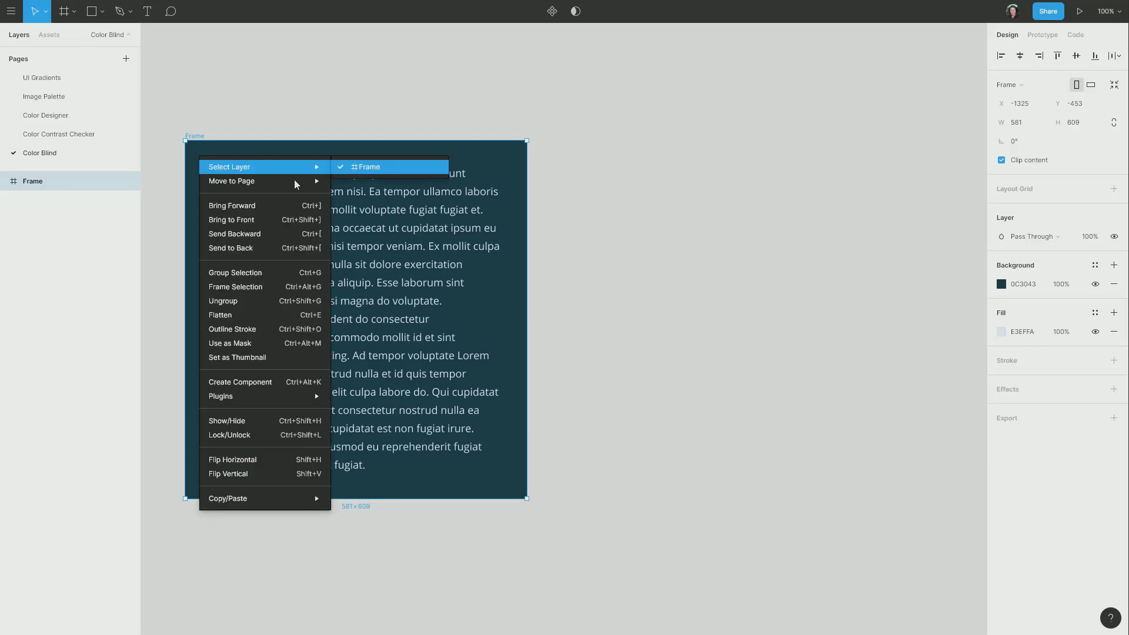
{"action": "mouse_move", "coordinate": [257, 399]}
{"action": "left_click", "coordinate": [379, 403]}
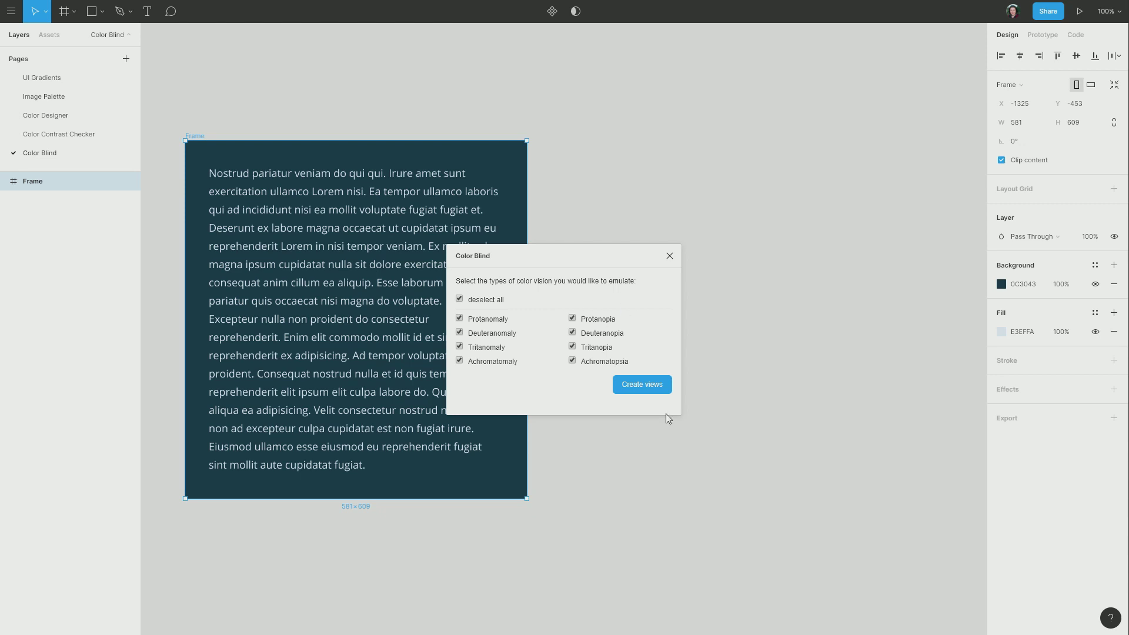
Step: Create the eight emulation views of the navy frame, Achromatopsia to Protanomaly, then pan across them
{"action": "left_click", "coordinate": [647, 388]}
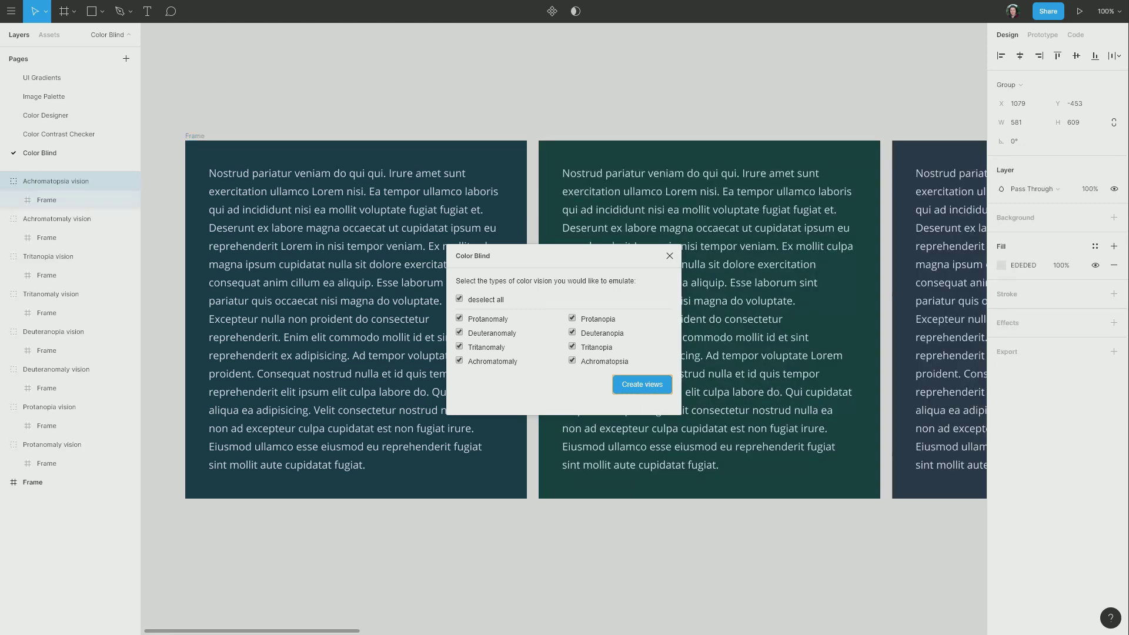
{"action": "left_click", "coordinate": [670, 255]}
{"action": "left_click_drag", "start_coordinate": [813, 580], "coordinate": [575, 592]}
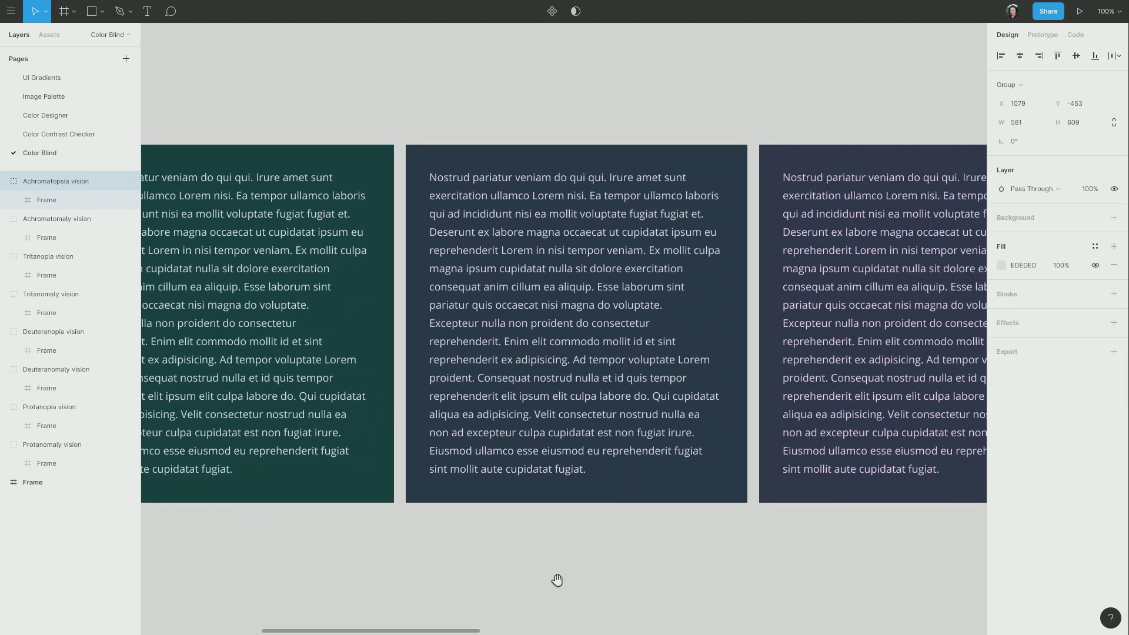
{"action": "left_click_drag", "start_coordinate": [807, 574], "coordinate": [629, 573]}
{"action": "left_click_drag", "start_coordinate": [867, 582], "coordinate": [524, 580]}
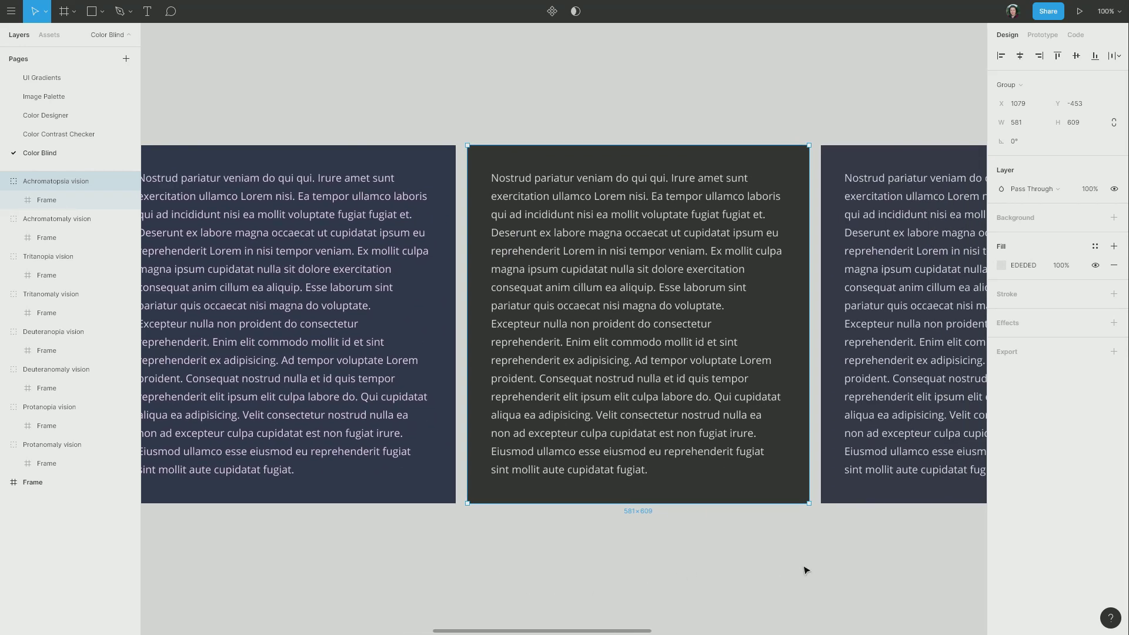
{"action": "left_click_drag", "start_coordinate": [808, 571], "coordinate": [469, 570]}
{"action": "left_click_drag", "start_coordinate": [841, 570], "coordinate": [453, 557]}
{"action": "left_click_drag", "start_coordinate": [819, 557], "coordinate": [499, 554]}
{"action": "left_click_drag", "start_coordinate": [890, 557], "coordinate": [556, 560]}
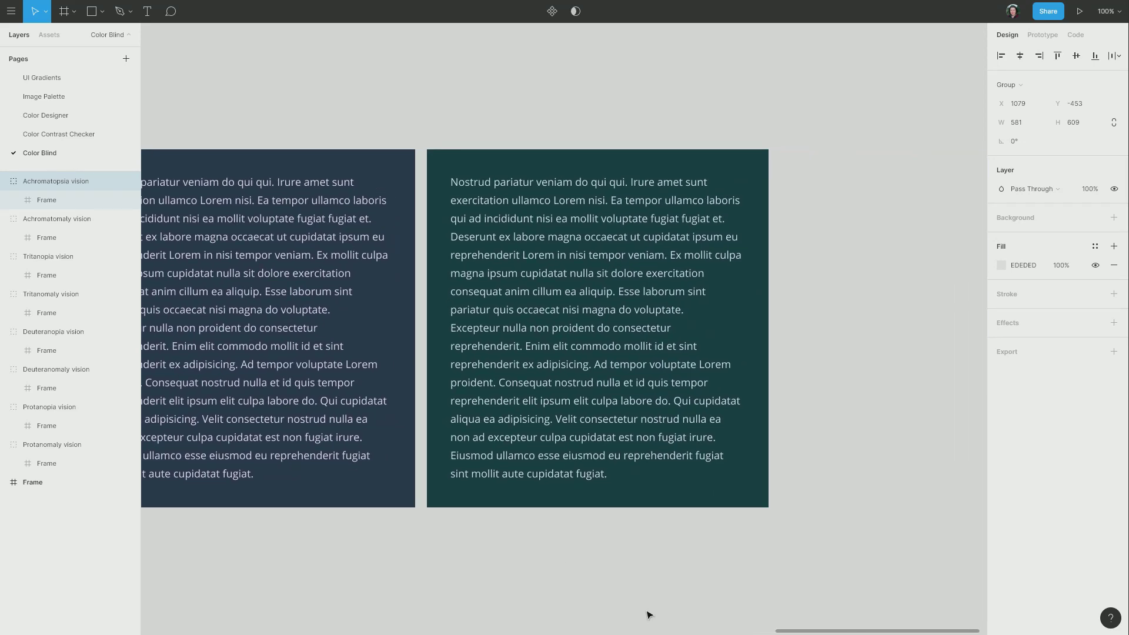